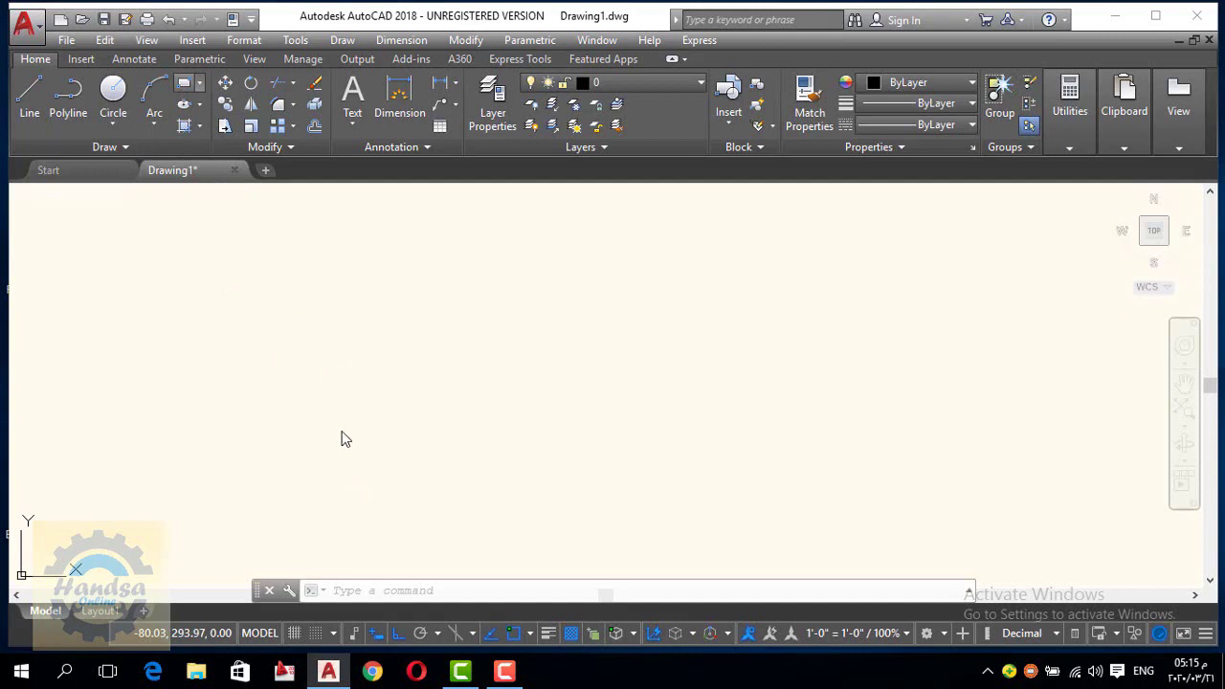
# Draw a rectangle, then a Tan, Tan, Radius circle of radius 20 touching its bottom and left edges.
pyautogui.click(391, 427)
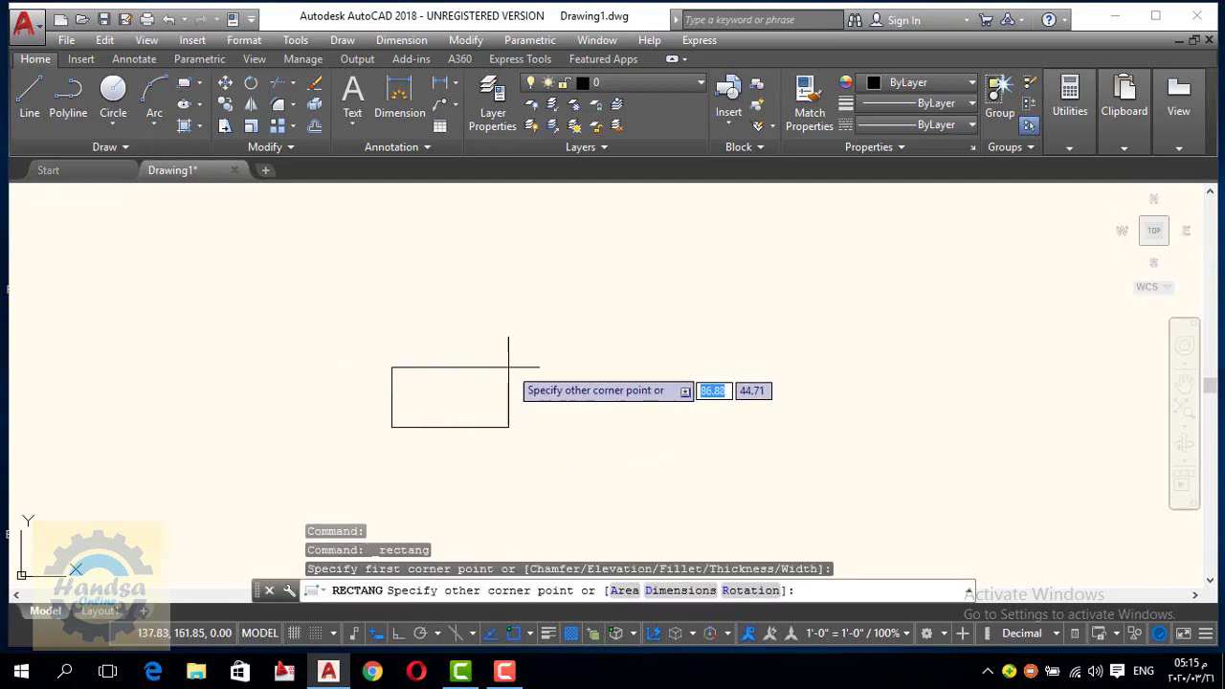
pyautogui.click(678, 290)
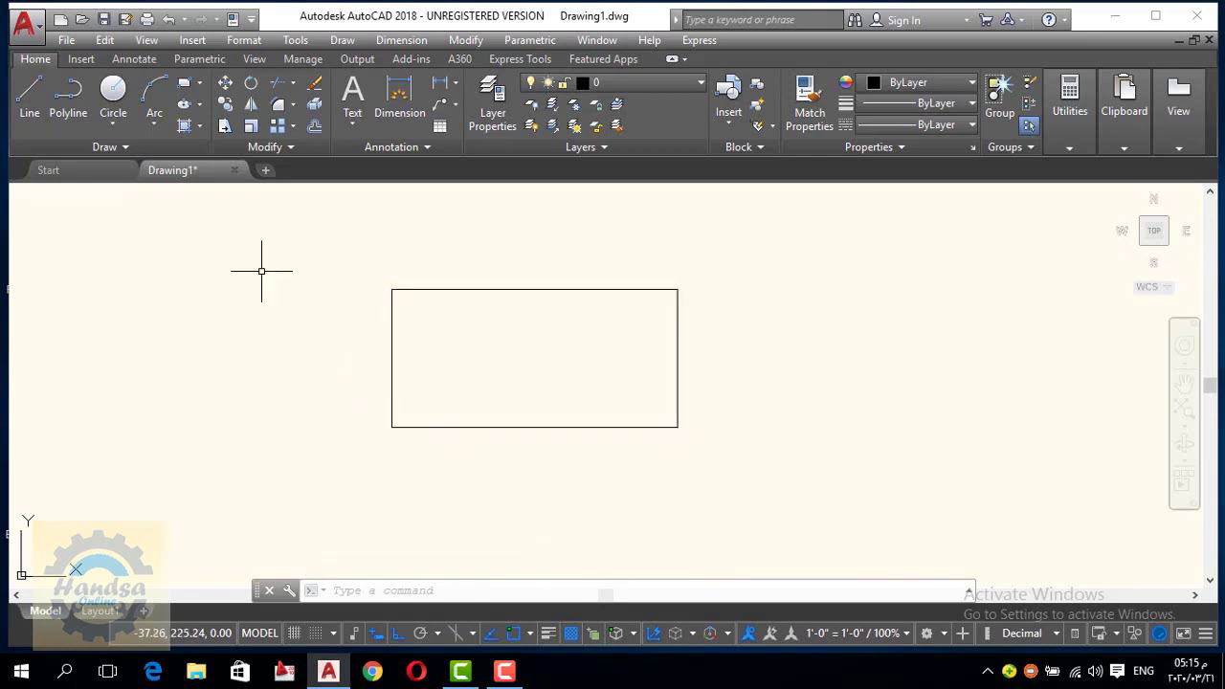
pyautogui.click(113, 114)
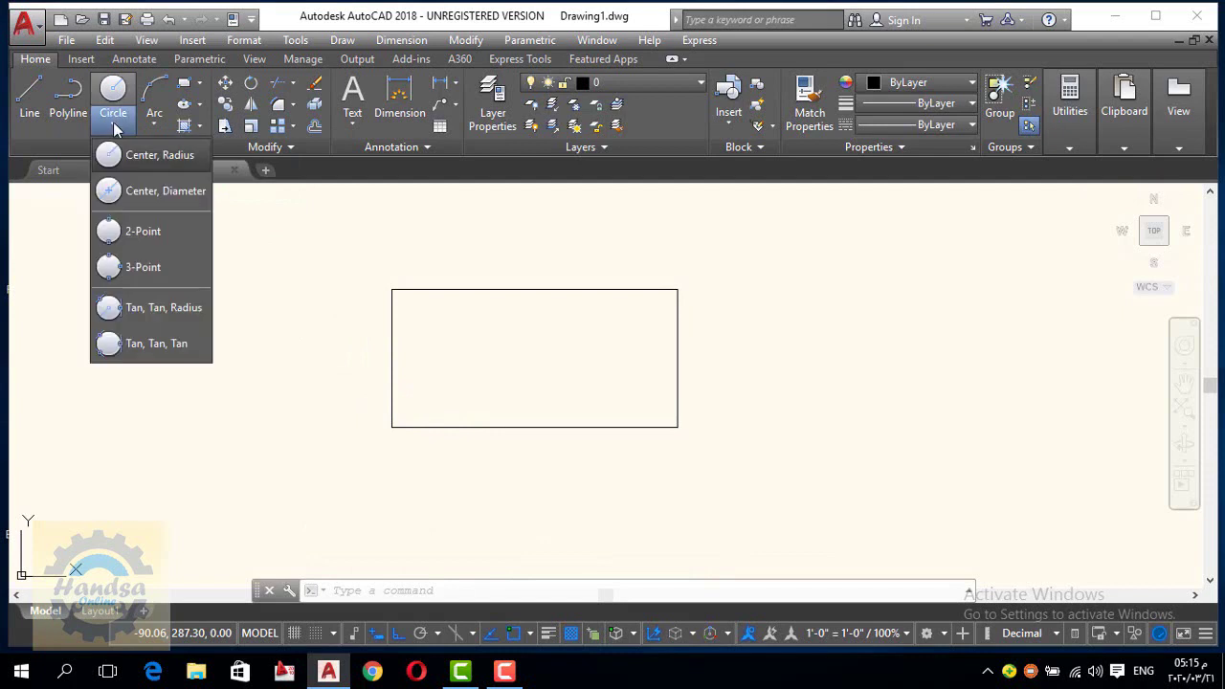
pyautogui.click(155, 310)
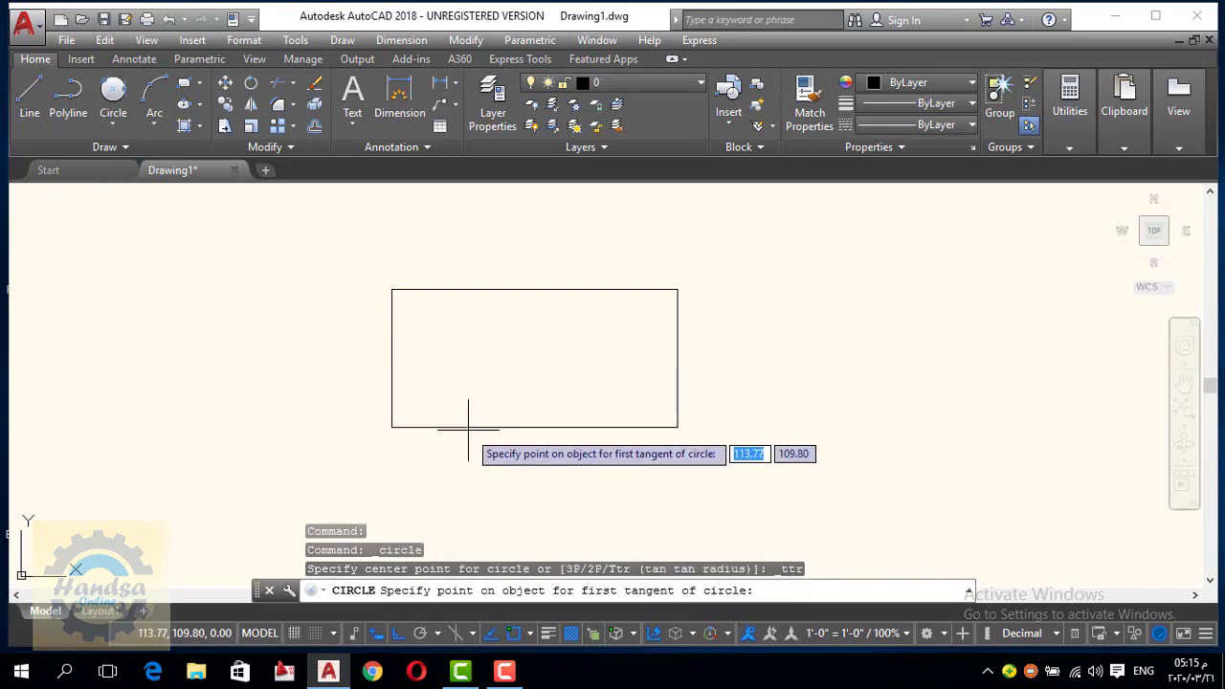
pyautogui.click(392, 398)
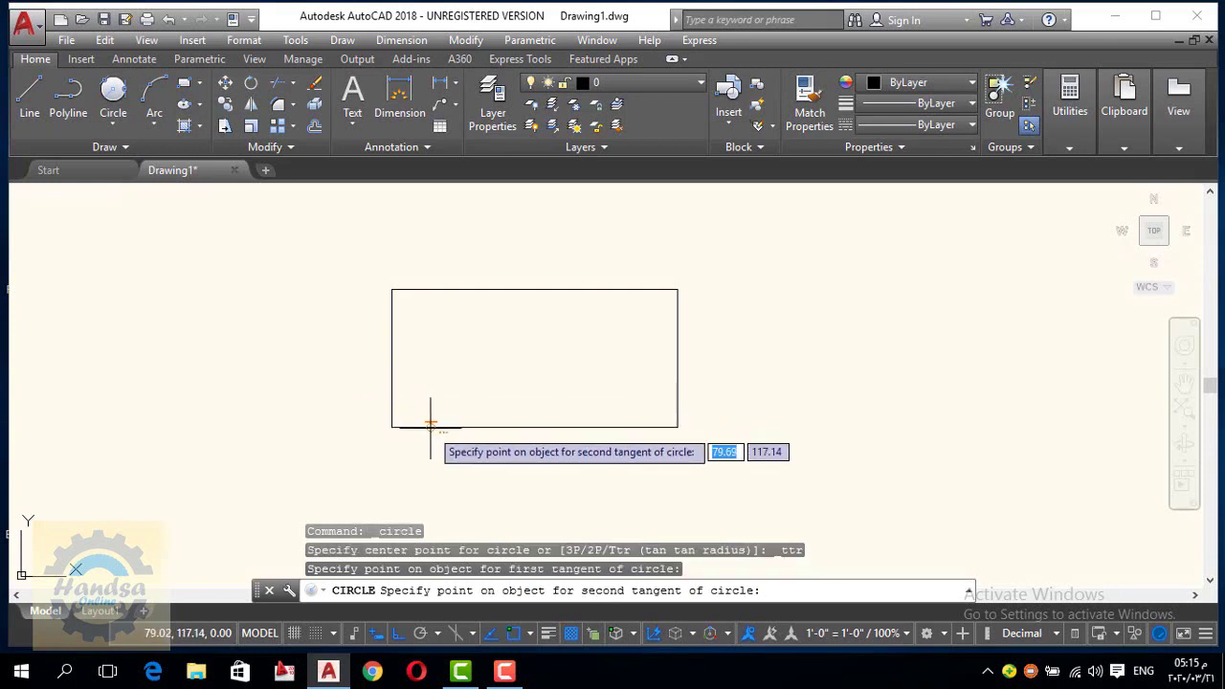
pyautogui.click(429, 425)
pyautogui.write('20')
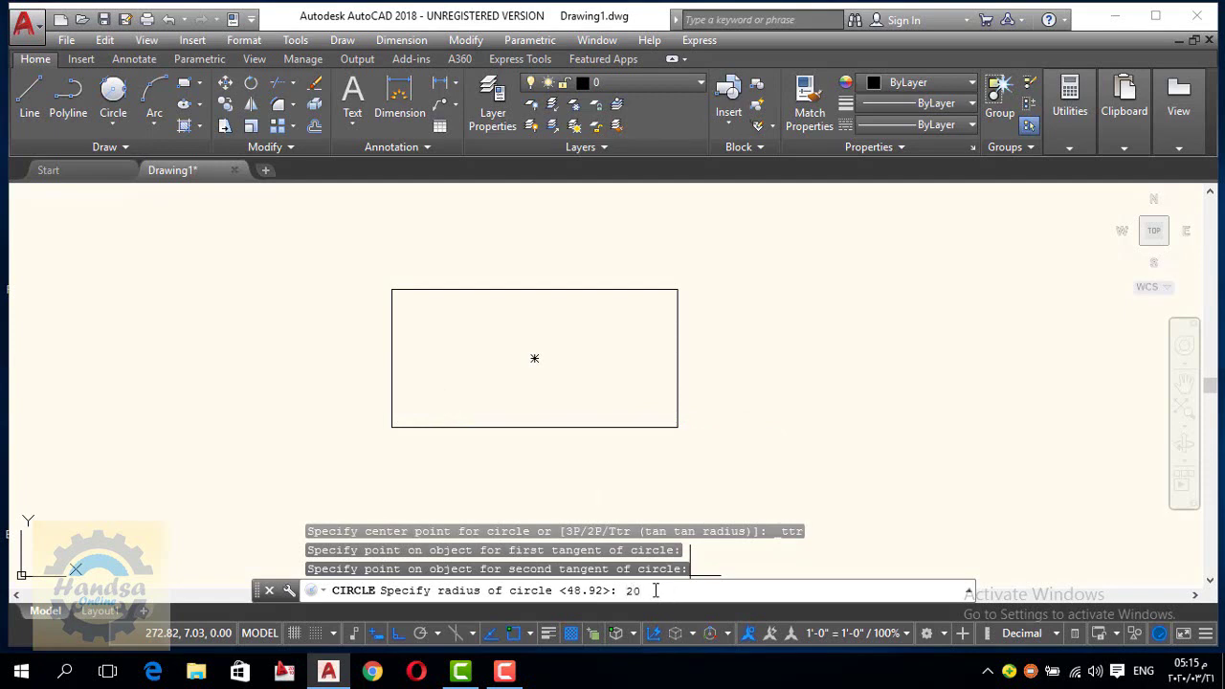
pyautogui.press('Return')
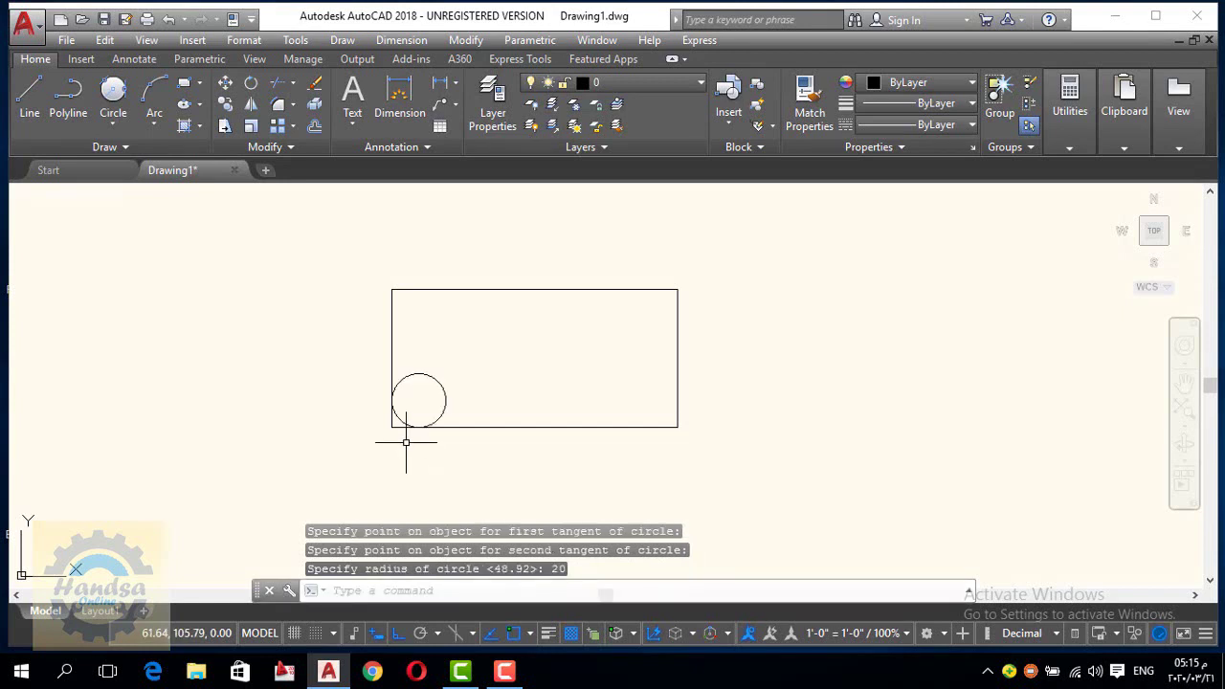
pyautogui.scroll(4, 394, 436)
pyautogui.scroll(4, 405, 370)
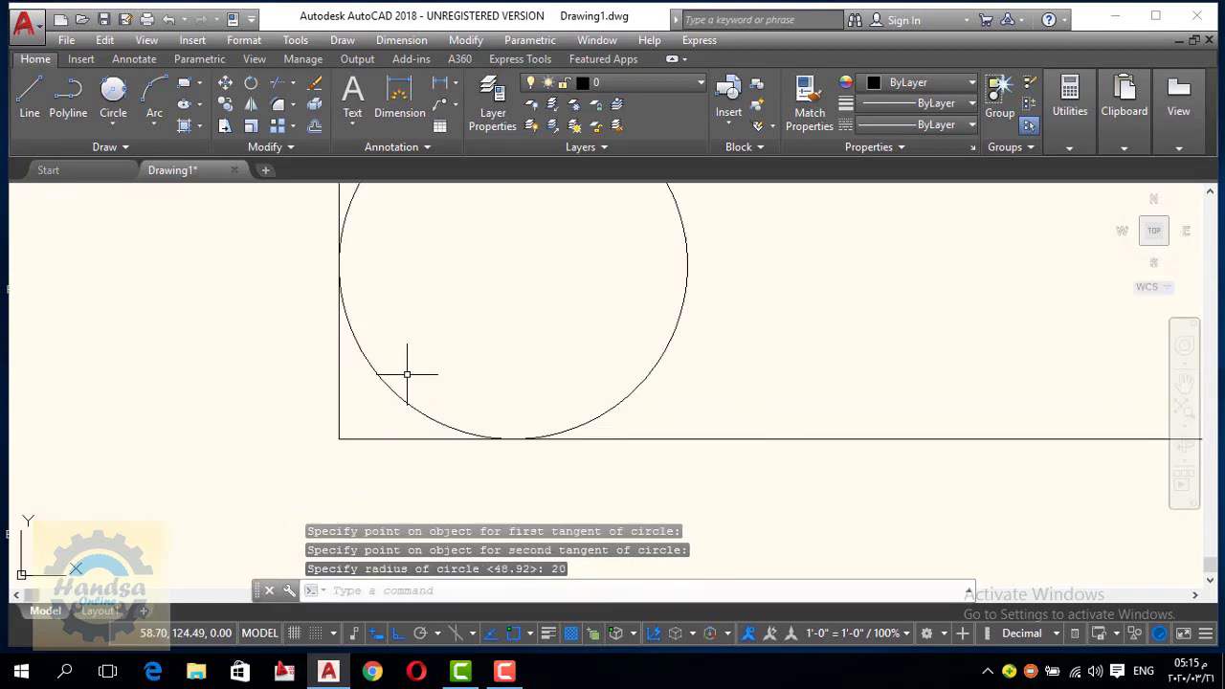
pyautogui.scroll(-2, 405, 370)
pyautogui.scroll(-2, 410, 340)
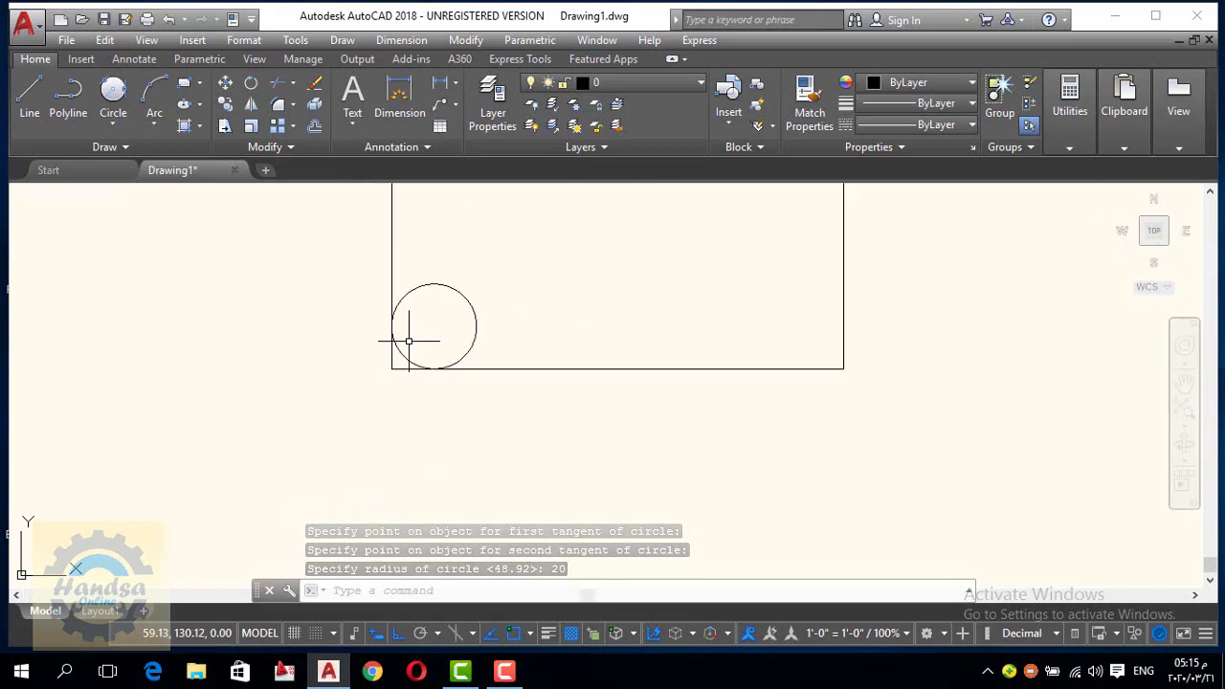
pyautogui.moveTo(538, 322)
pyautogui.mouseDown(button='middle')
pyautogui.moveTo(462, 392)
pyautogui.moveTo(396, 422)
pyautogui.mouseUp(button='middle')
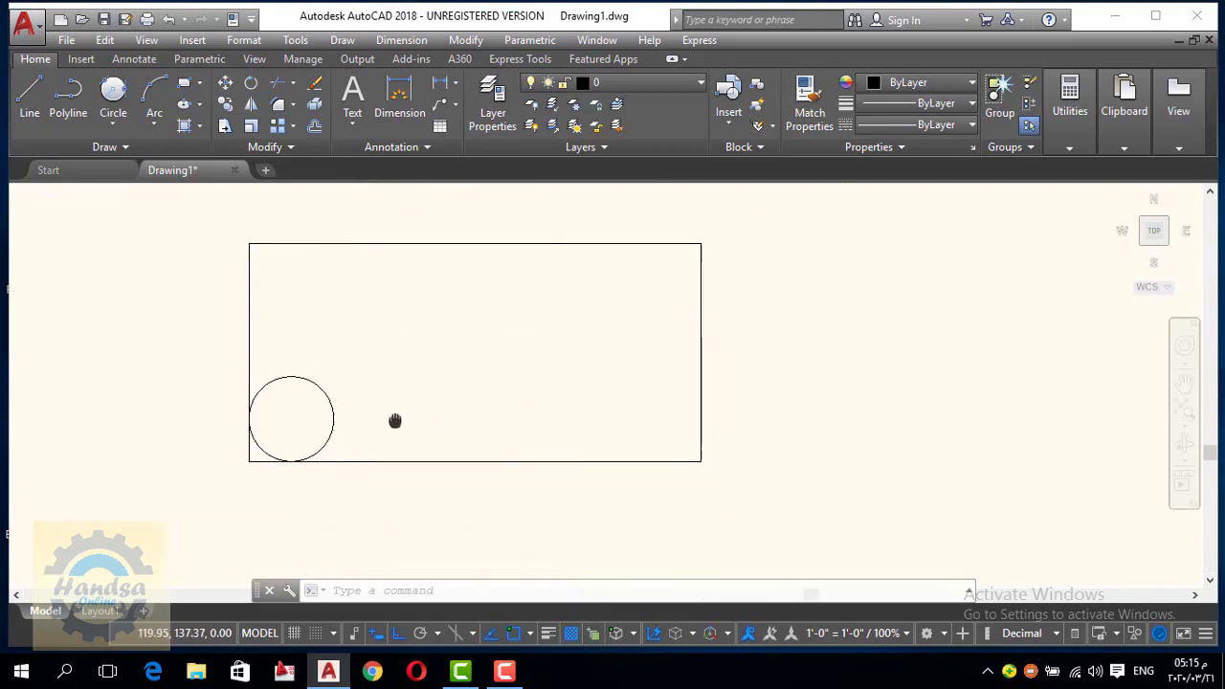
# Add a Tan, Tan, Radius circle of radius 40 in the rectangle's upper-right corner.
pyautogui.click(104, 121)
pyautogui.click(149, 307)
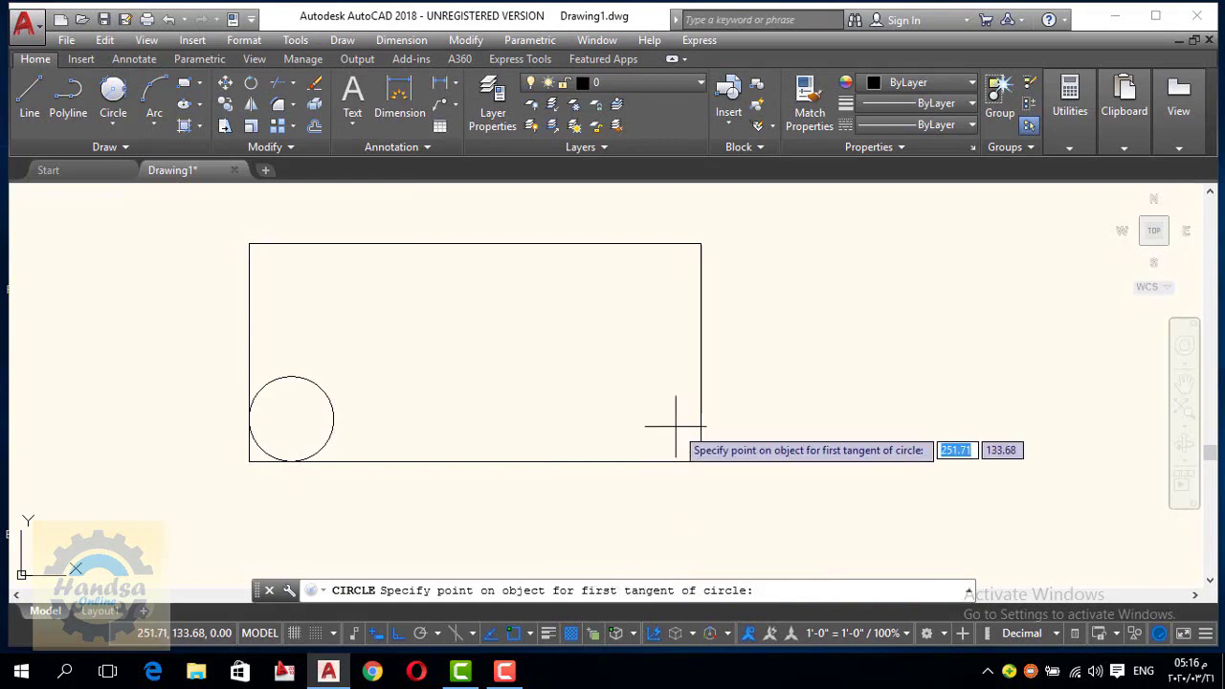
pyautogui.click(655, 243)
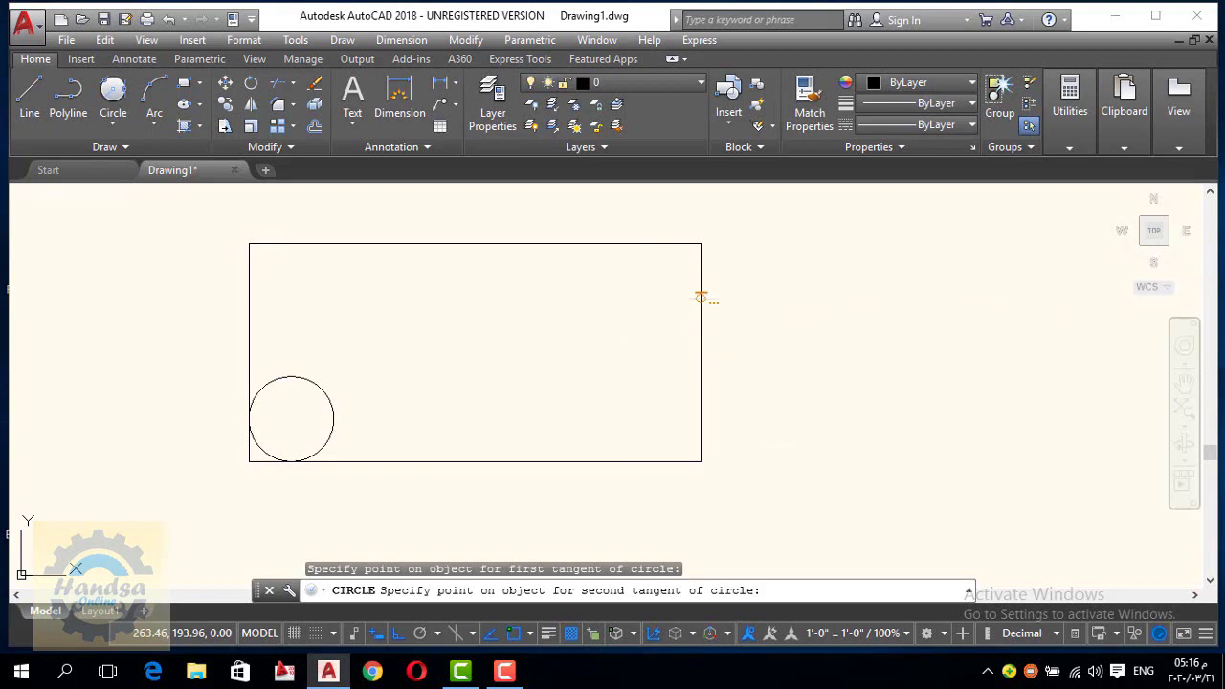
pyautogui.click(701, 297)
pyautogui.write('40')
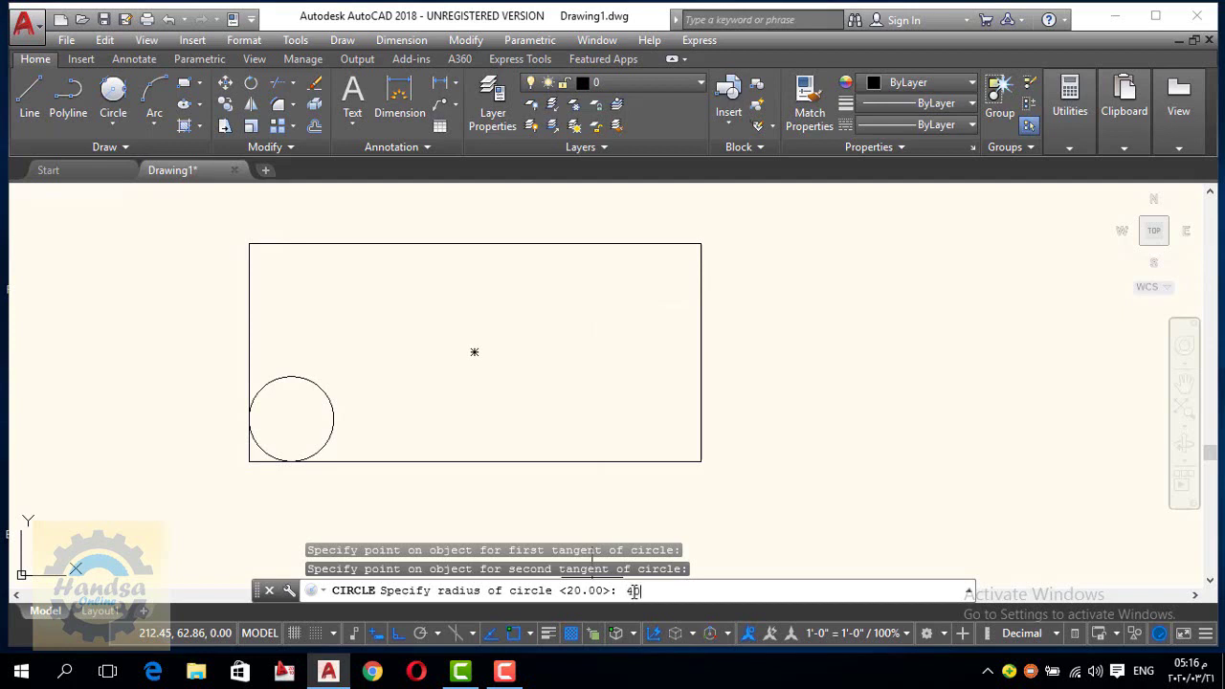
pyautogui.press('Return')
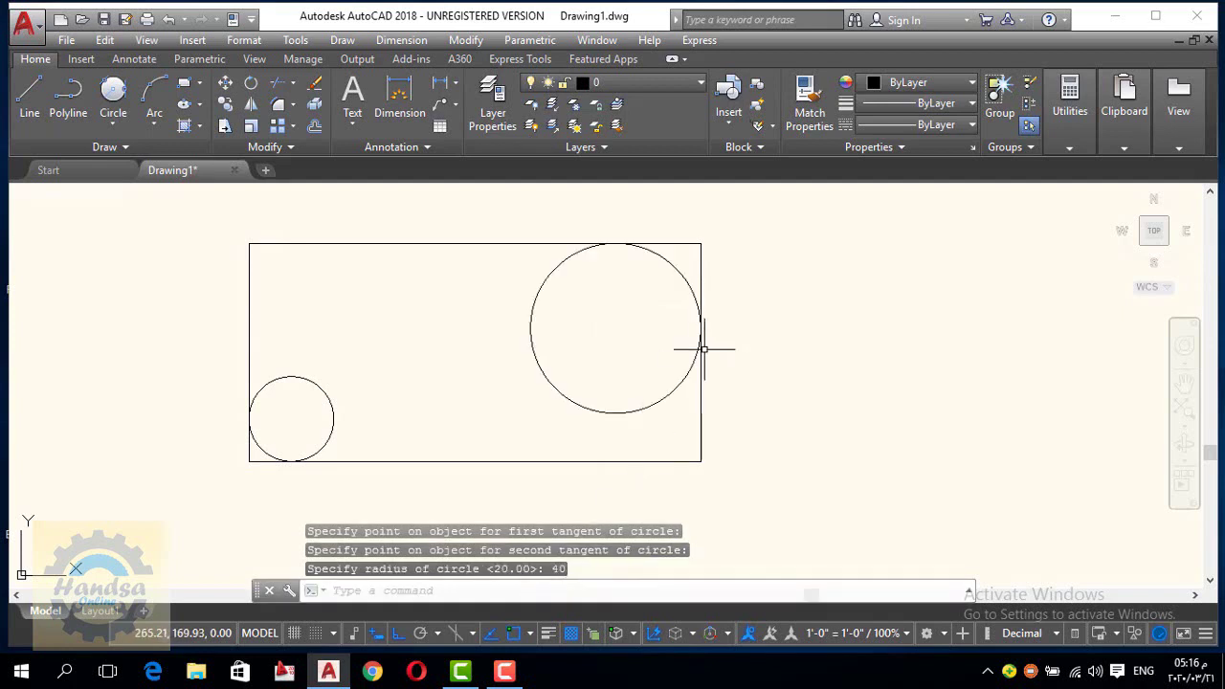
pyautogui.scroll(4, 631, 278)
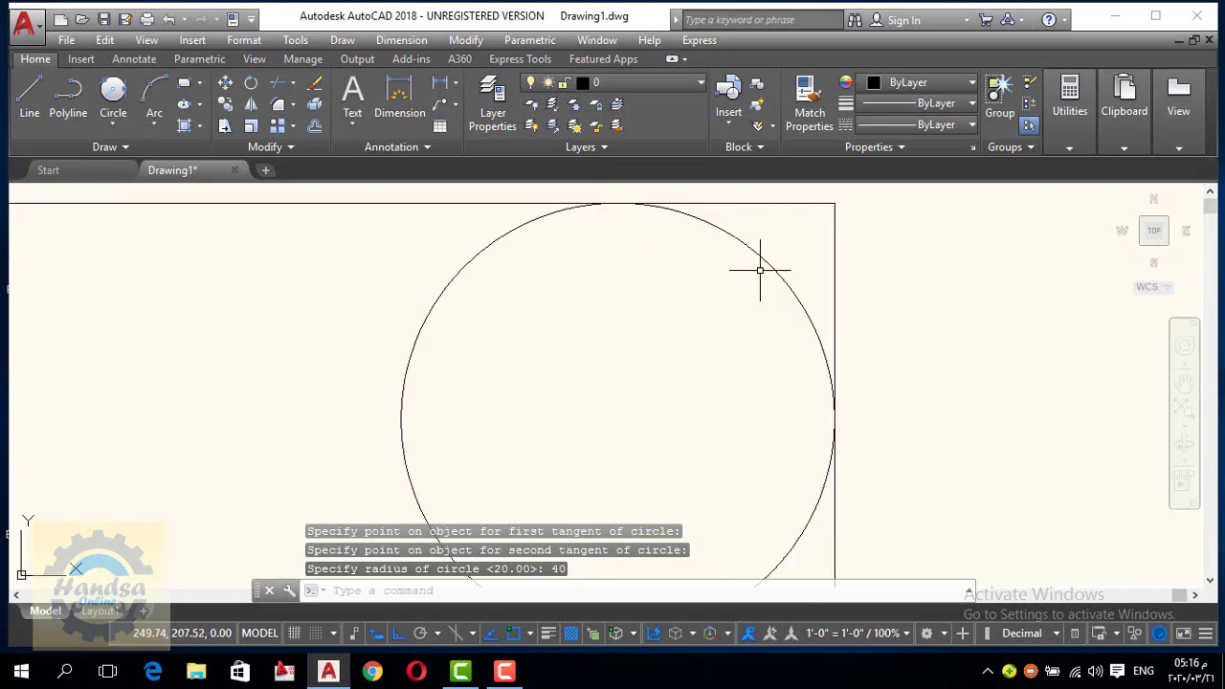
pyautogui.scroll(-4, 781, 314)
pyautogui.scroll(4, 795, 331)
pyautogui.scroll(-2, 795, 326)
pyautogui.scroll(-2, 790, 320)
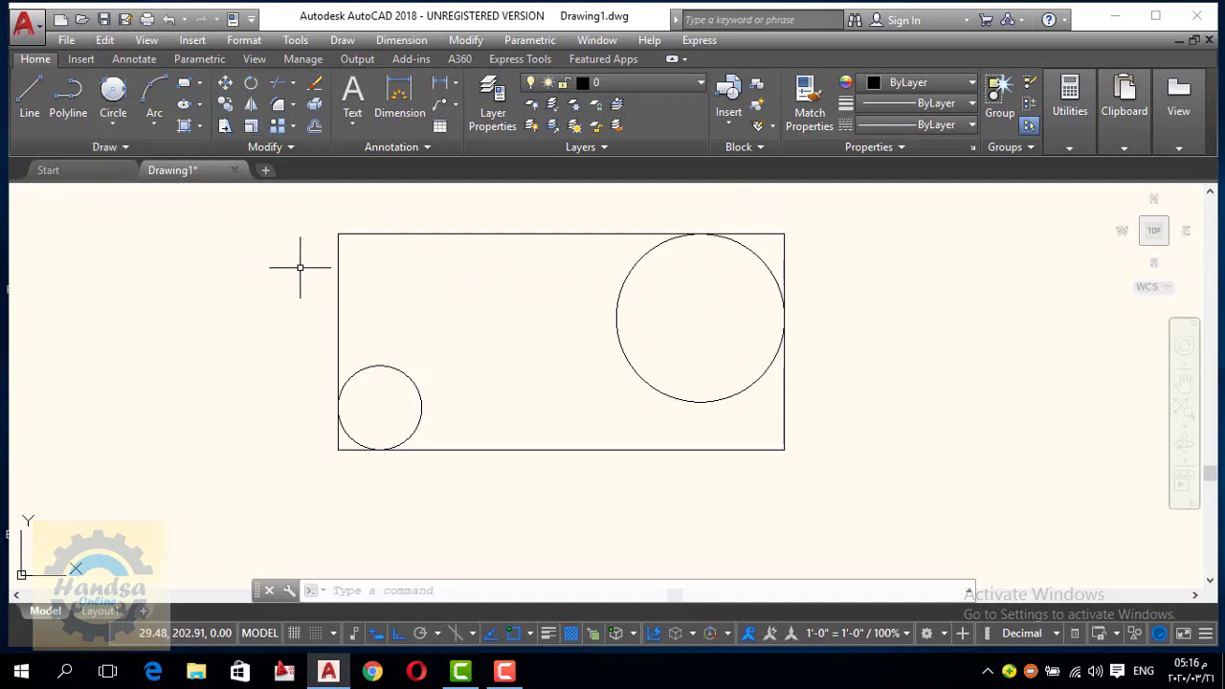
# Draw a new rectangle beside the first shape, to its right.
pyautogui.click(294, 105)
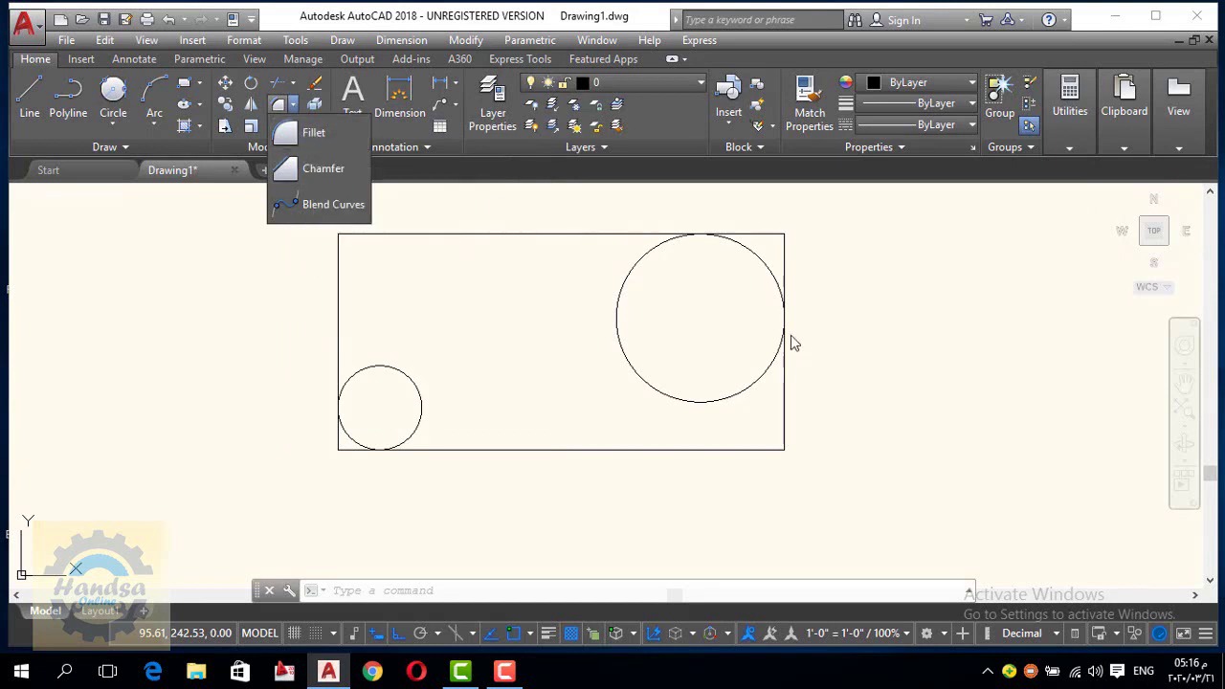
pyautogui.click(863, 333)
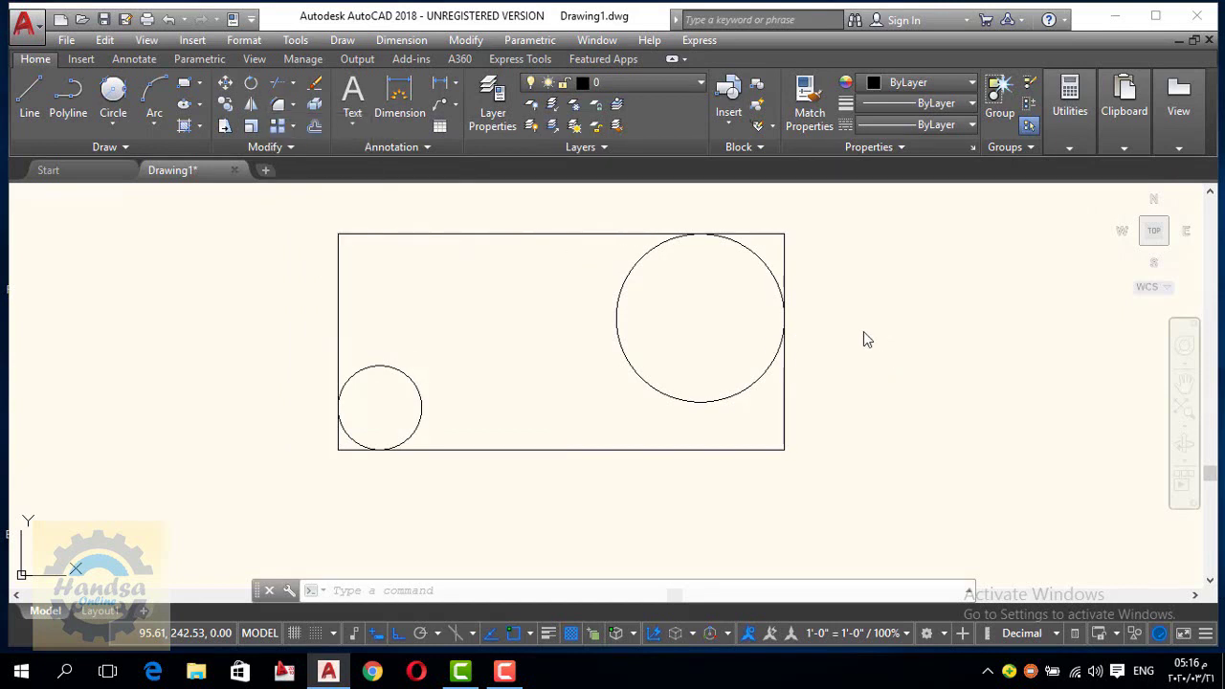
pyautogui.click(189, 84)
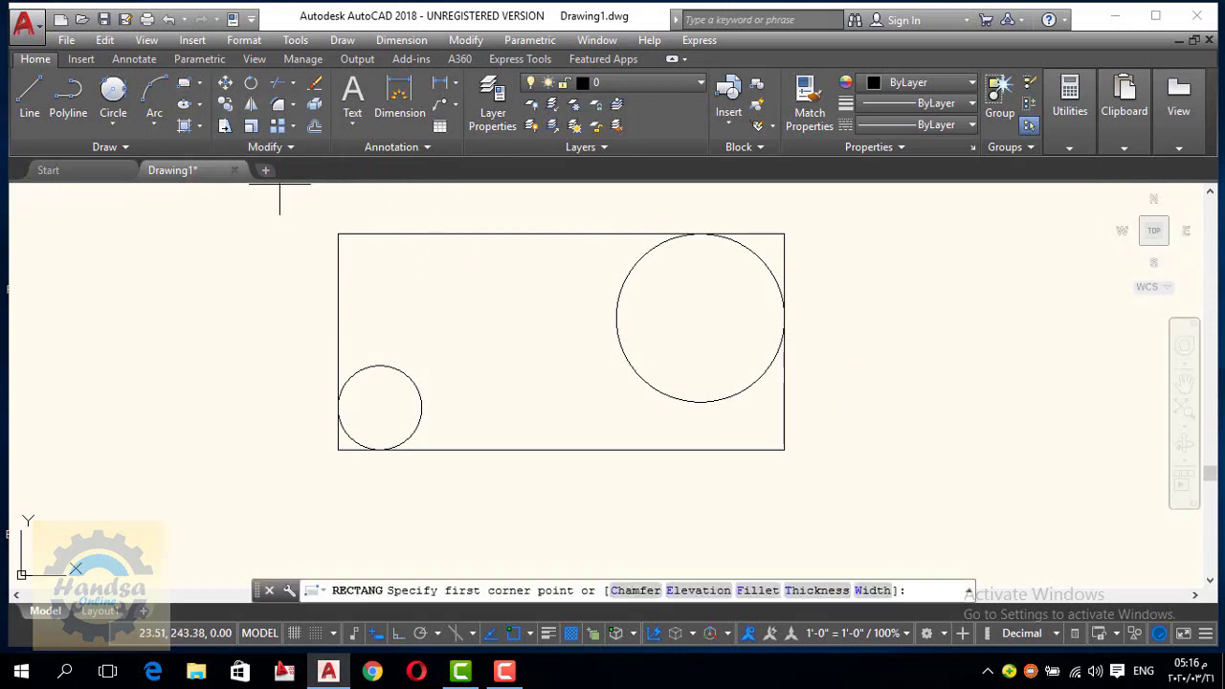
pyautogui.click(878, 454)
pyautogui.click(1104, 309)
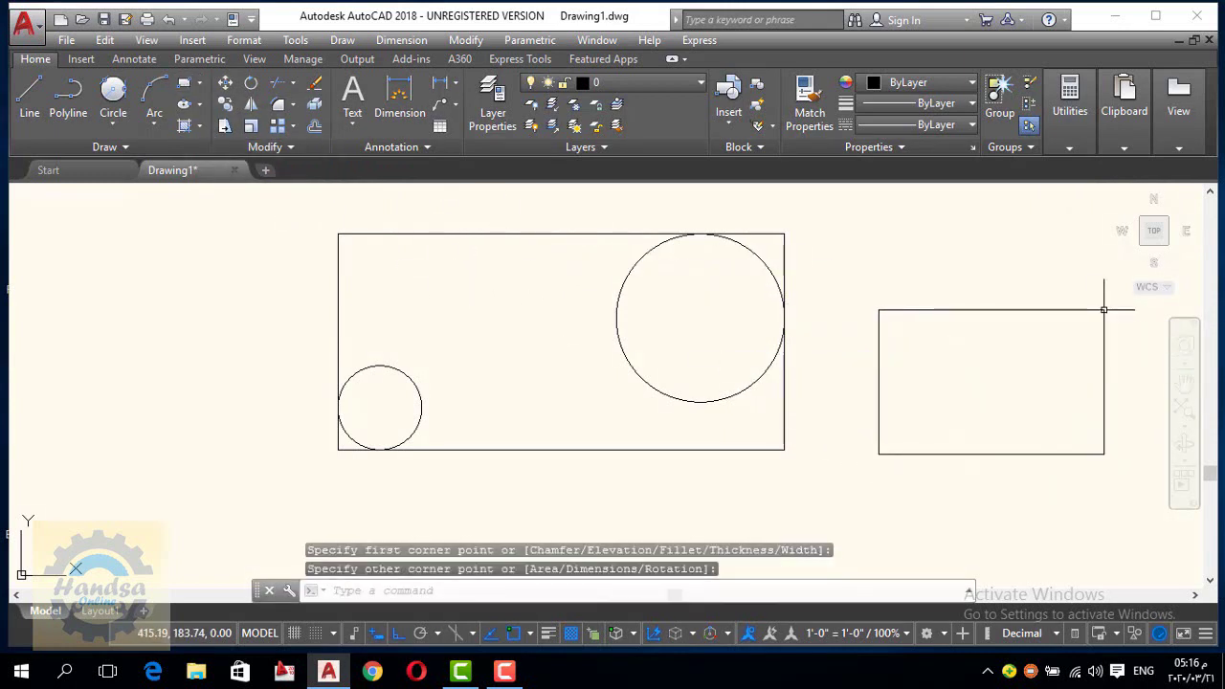
# Fillet the right rectangle's top-left corner, between its top and left edges, with radius 2.
pyautogui.click(278, 106)
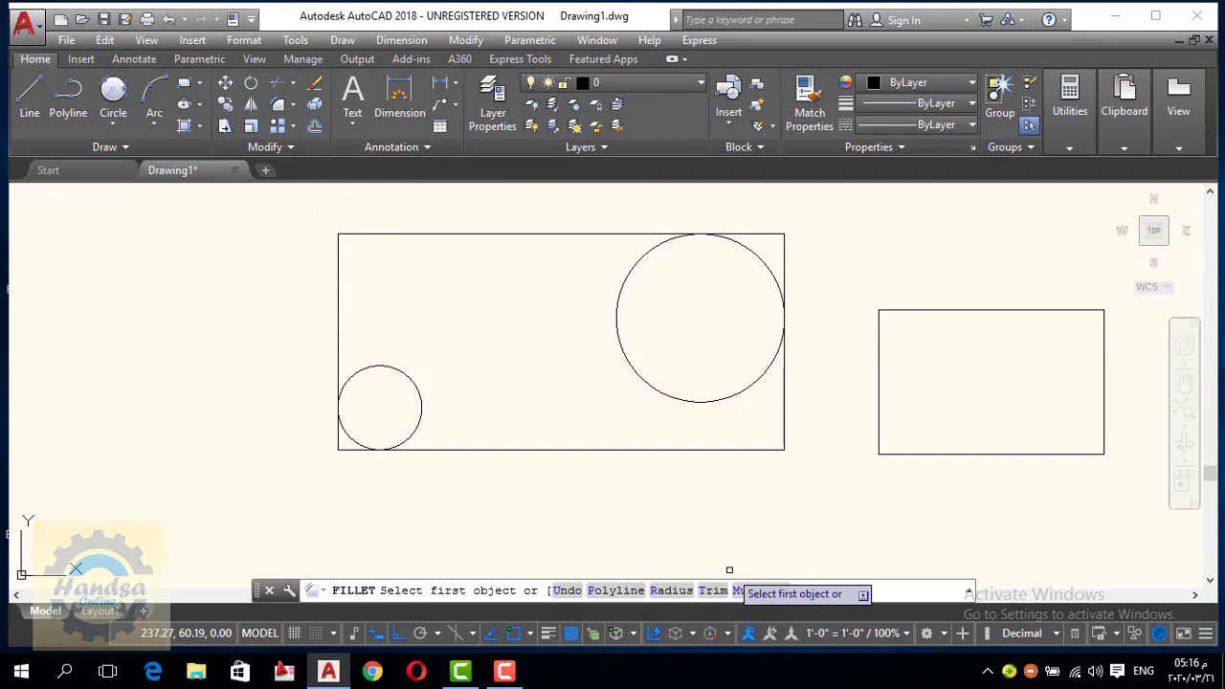
pyautogui.click(671, 591)
pyautogui.write('2')
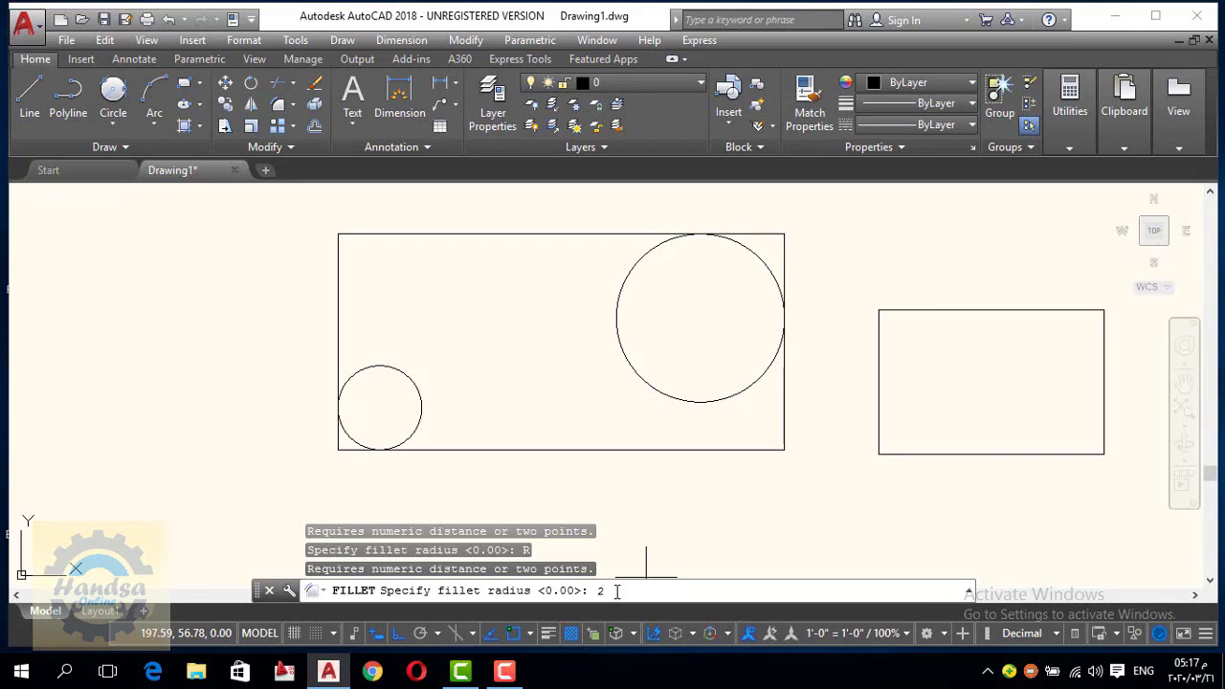
pyautogui.press('Return')
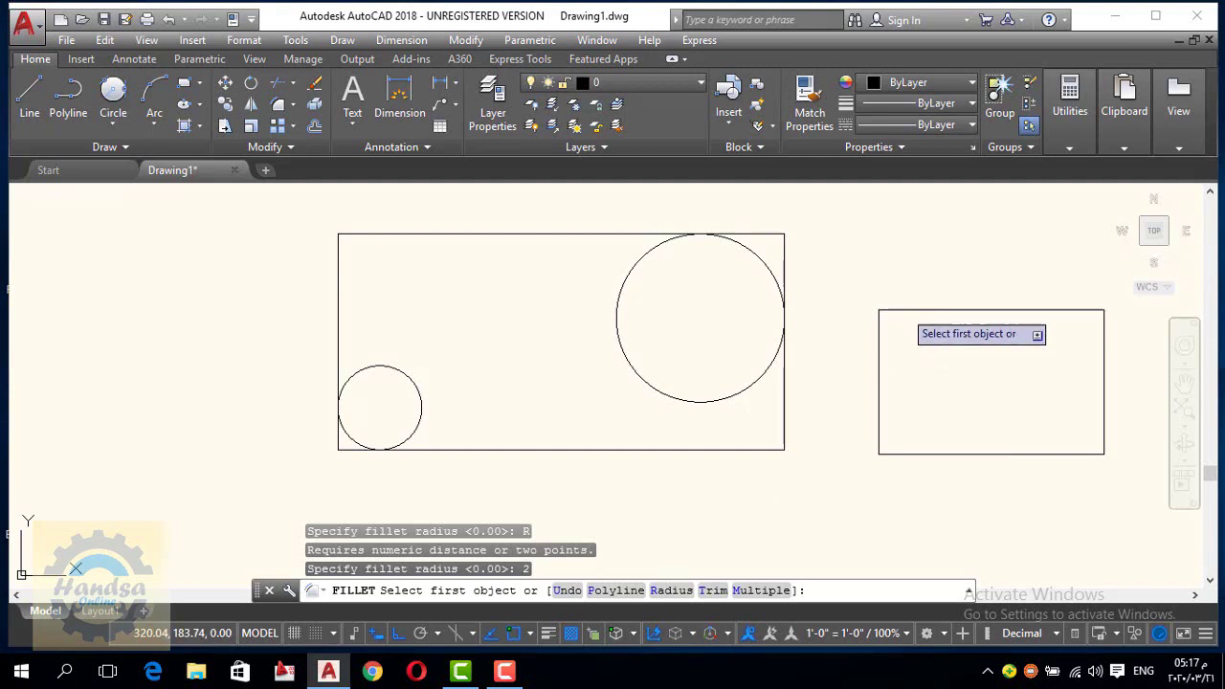
pyautogui.click(904, 310)
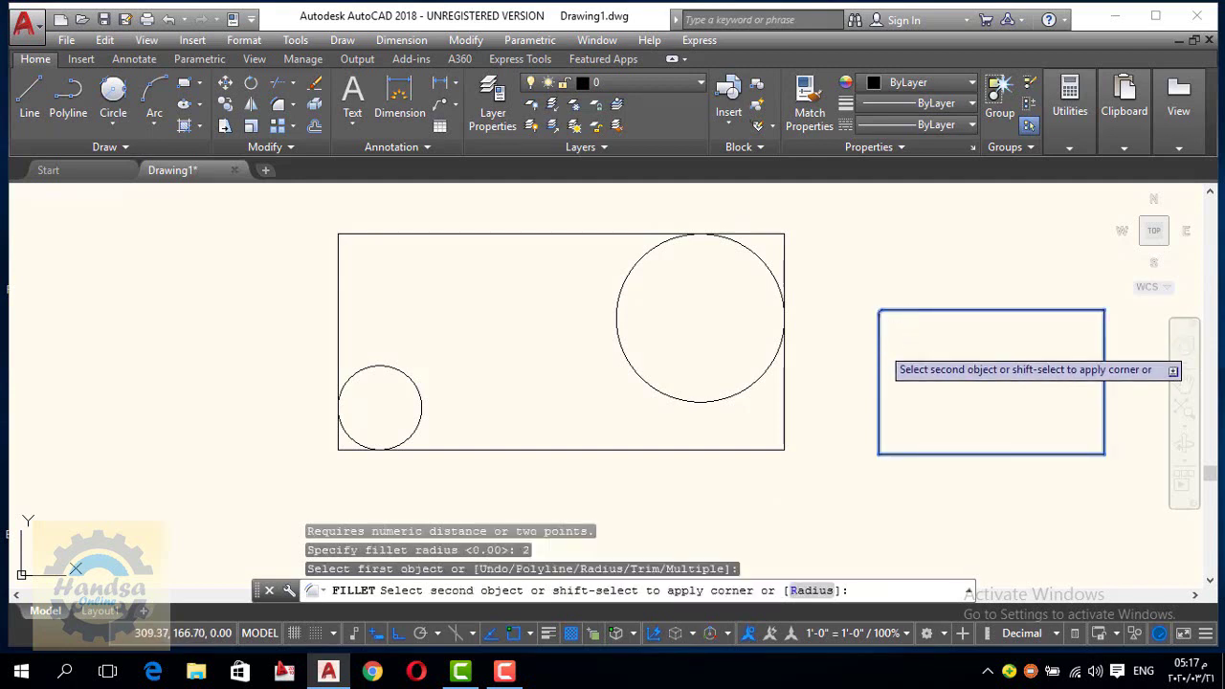
pyautogui.click(879, 349)
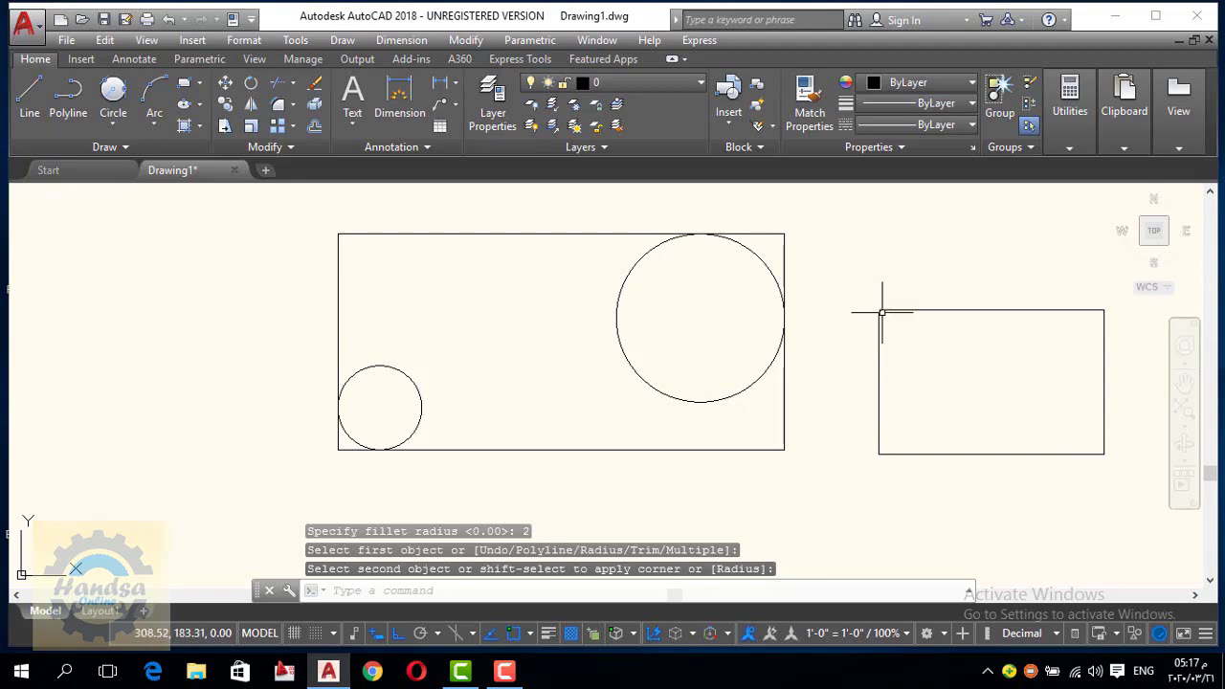
pyautogui.scroll(3, 882, 308)
pyautogui.scroll(2, 878, 302)
pyautogui.scroll(2, 862, 306)
pyautogui.scroll(-1, 866, 319)
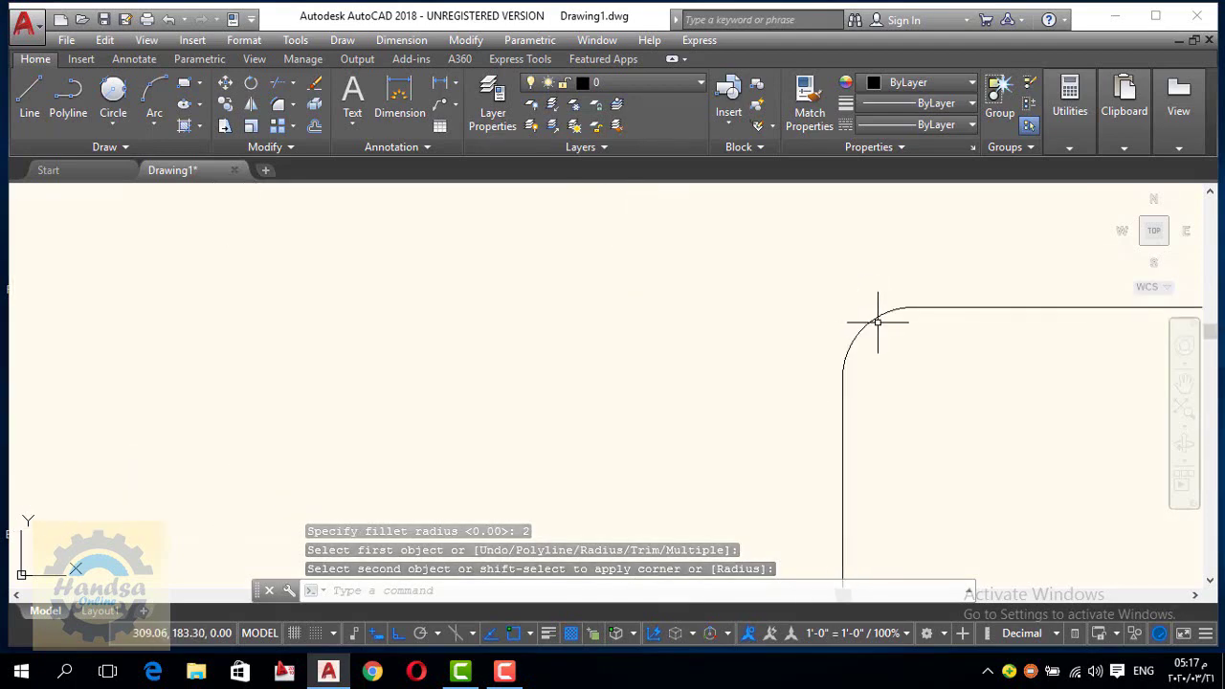
pyautogui.scroll(-4, 881, 330)
pyautogui.moveTo(973, 374); pyautogui.dragTo(527, 306, button='middle')
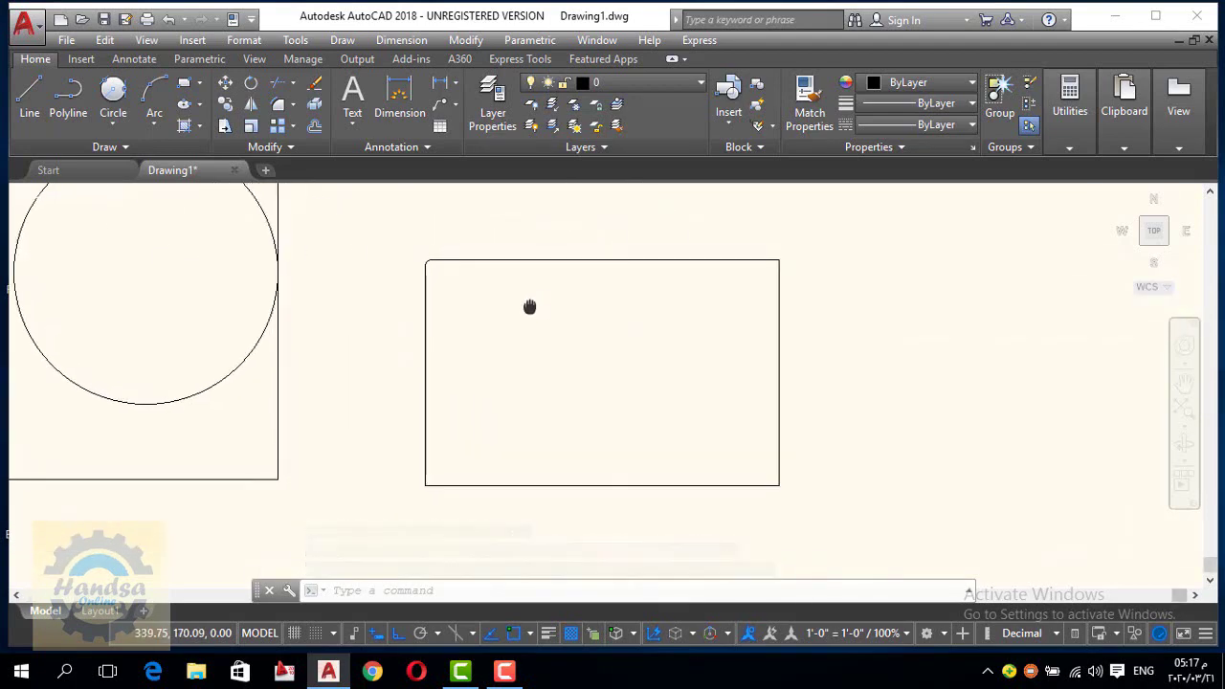
pyautogui.scroll(2, 801, 274)
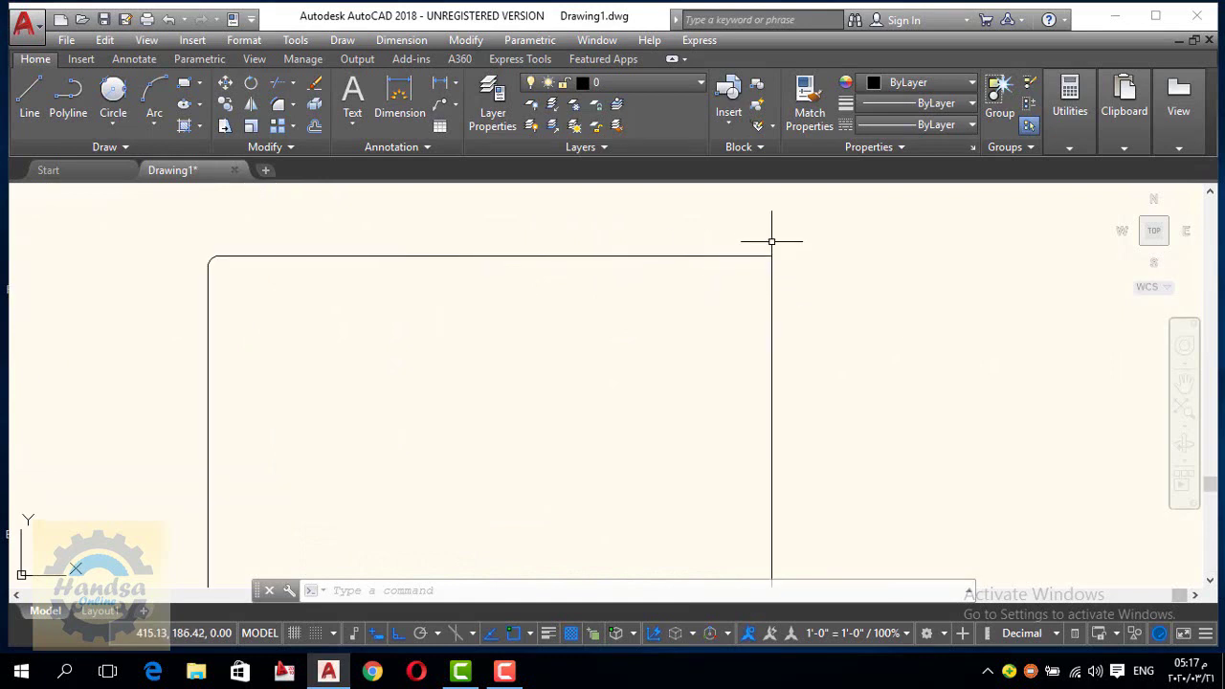
# Fillet the corner between the rectangle's top and right edges with radius 20.
pyautogui.click(276, 108)
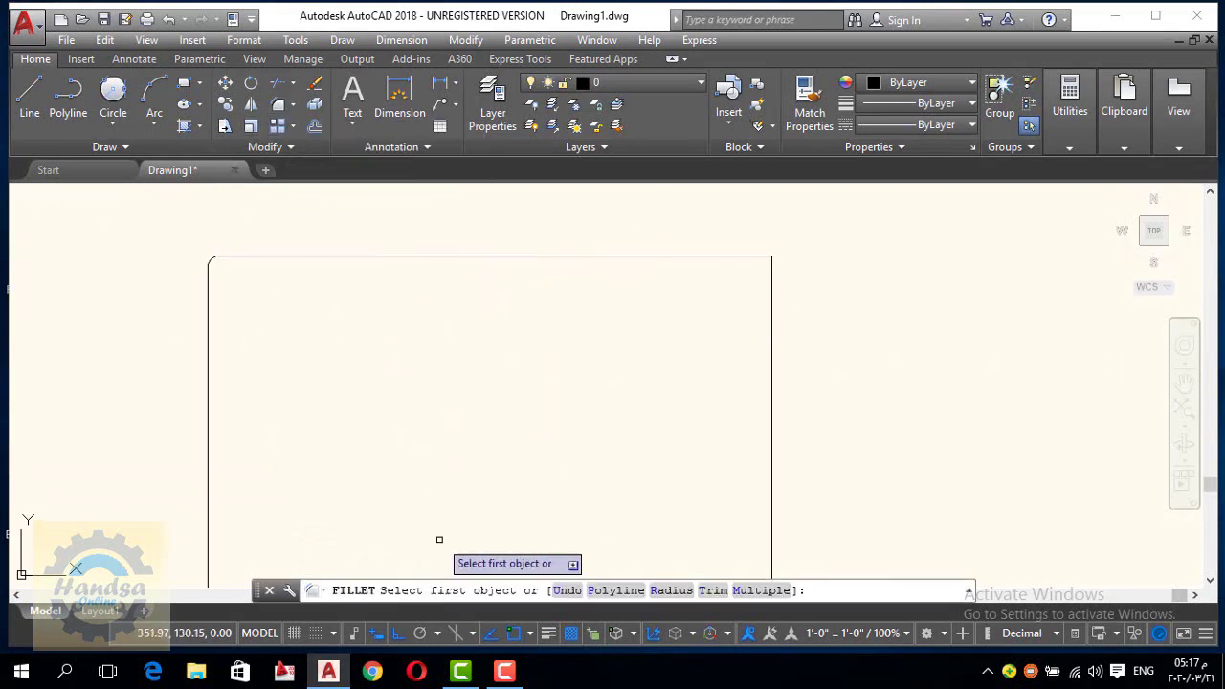
pyautogui.click(671, 589)
pyautogui.write('20')
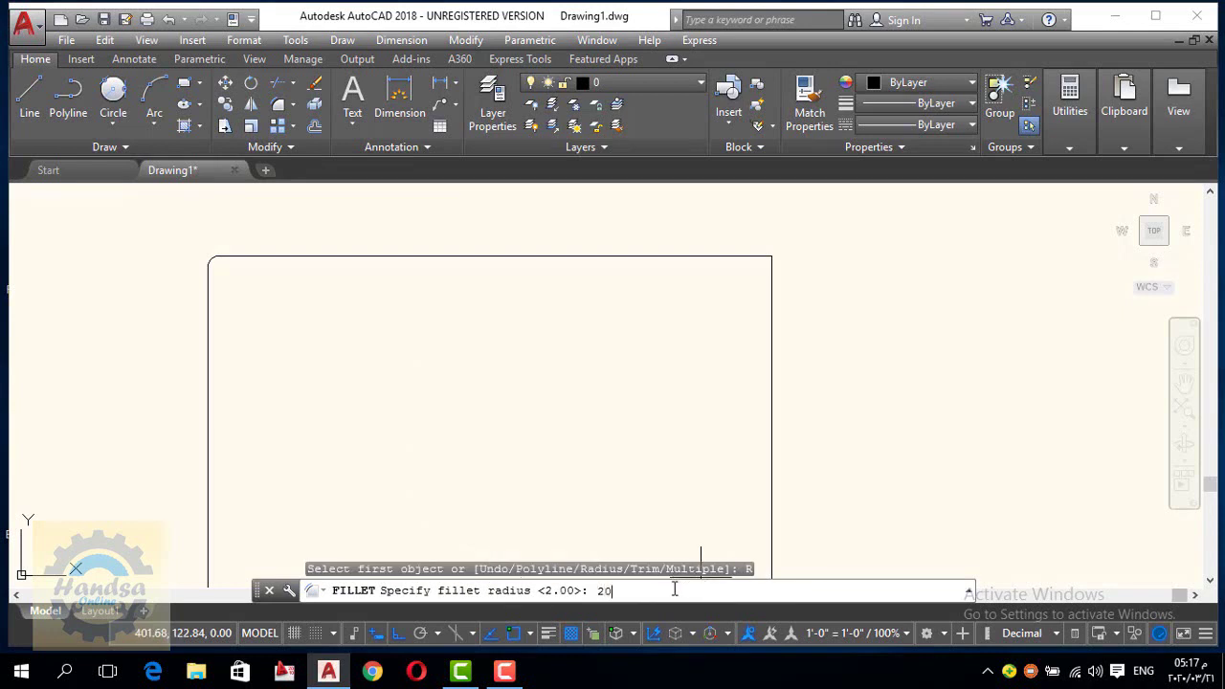
pyautogui.press('Return')
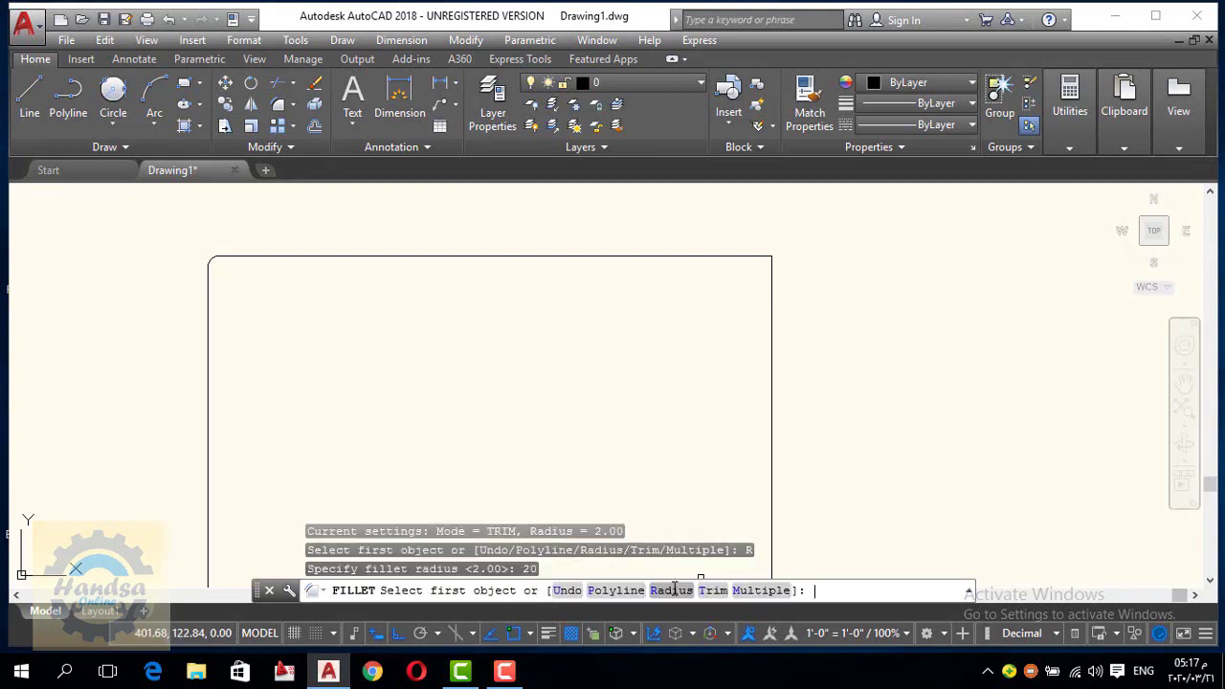
pyautogui.click(717, 256)
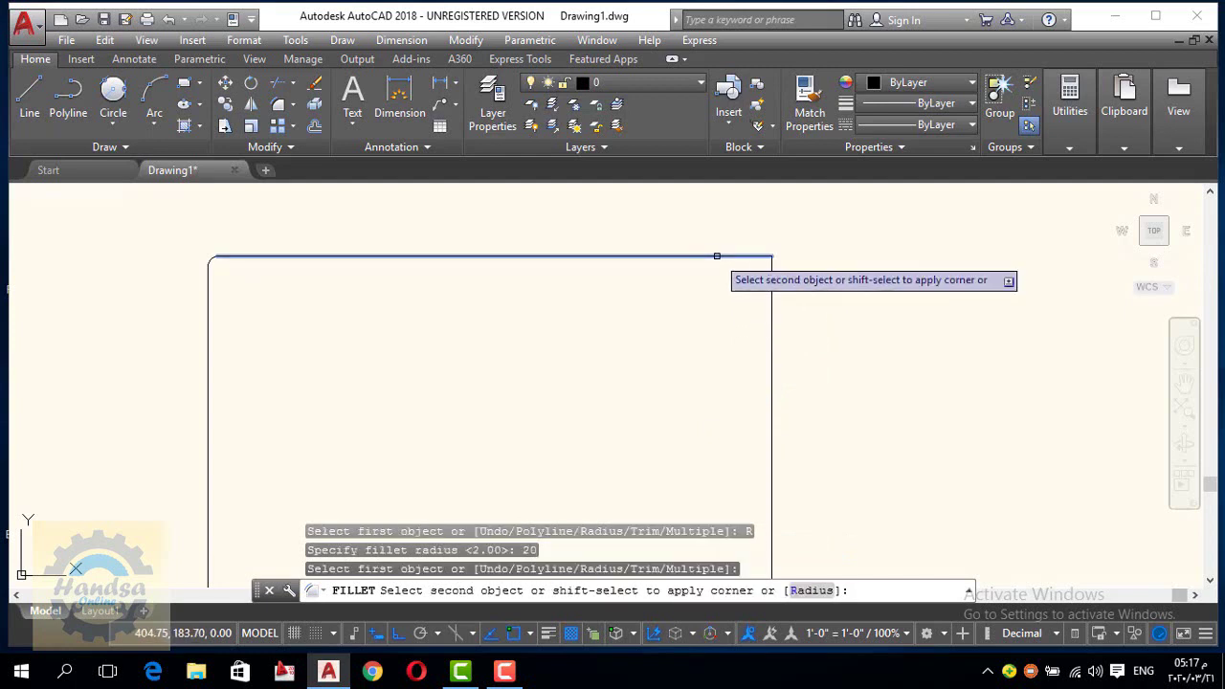
pyautogui.click(772, 297)
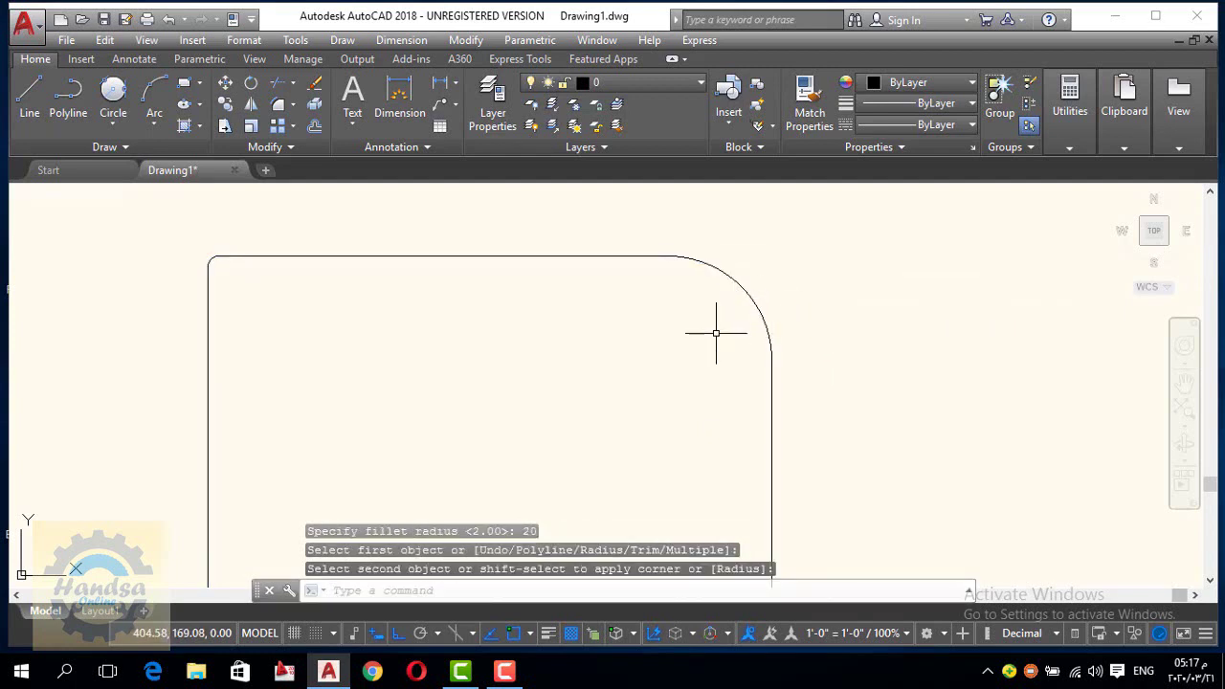
pyautogui.scroll(-2, 757, 287)
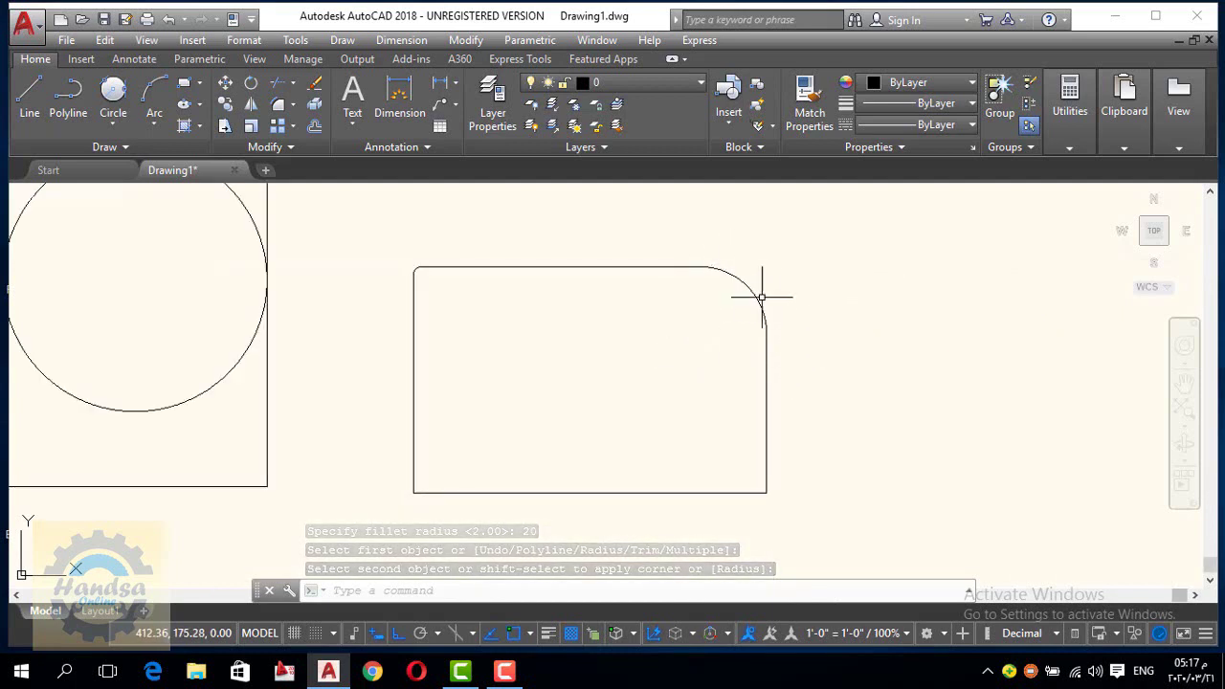
pyautogui.scroll(2, 388, 262)
pyautogui.scroll(3, 392, 264)
pyautogui.scroll(-1, 503, 294)
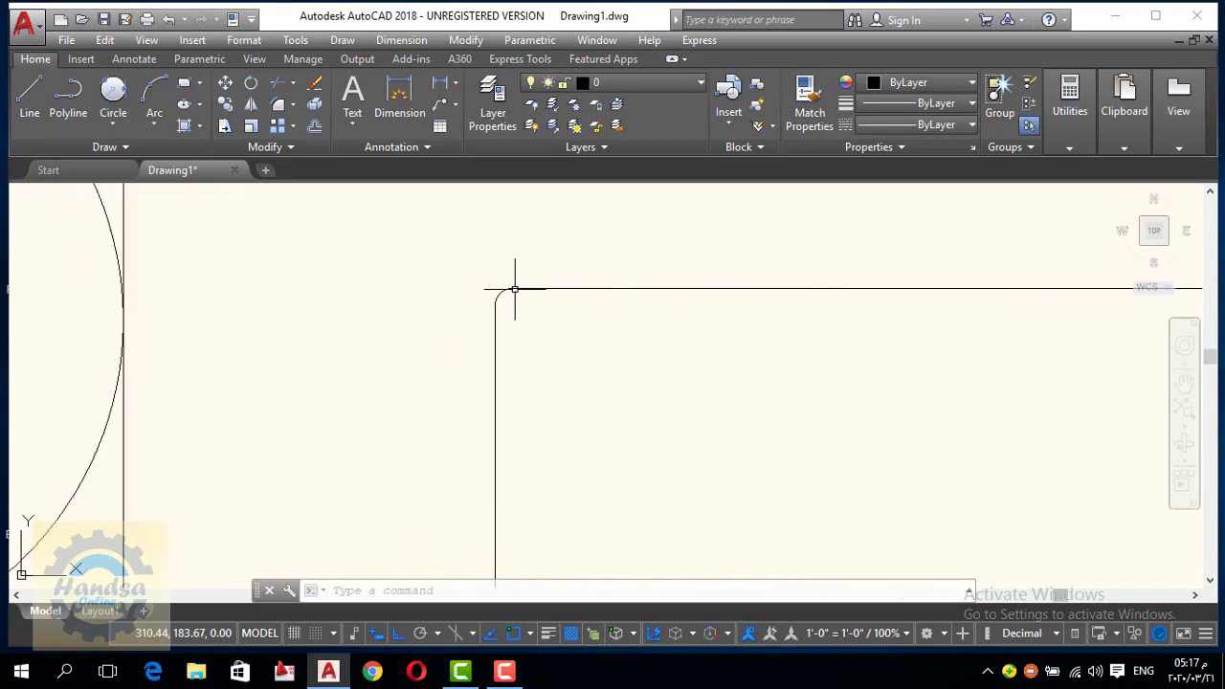
pyautogui.scroll(-2, 506, 283)
pyautogui.scroll(2, 852, 313)
pyautogui.scroll(-3, 839, 313)
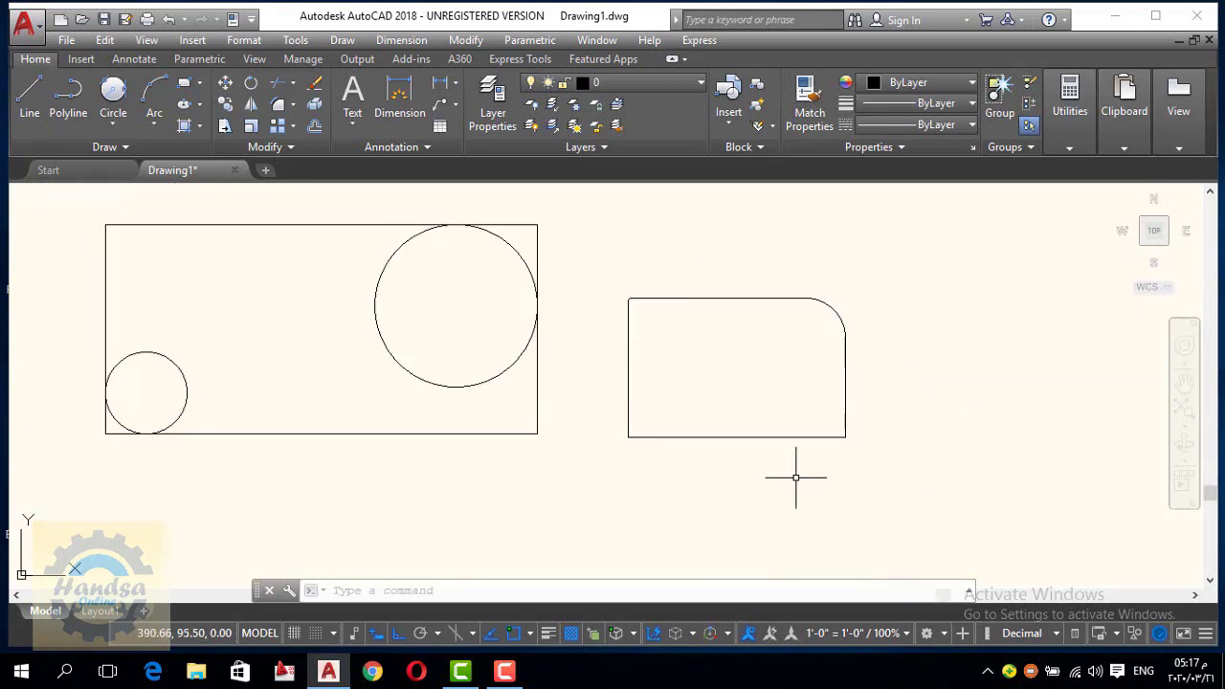
# In No trim mode, add a radius-20 fillet between the rectangle's left and bottom edges.
pyautogui.click(279, 106)
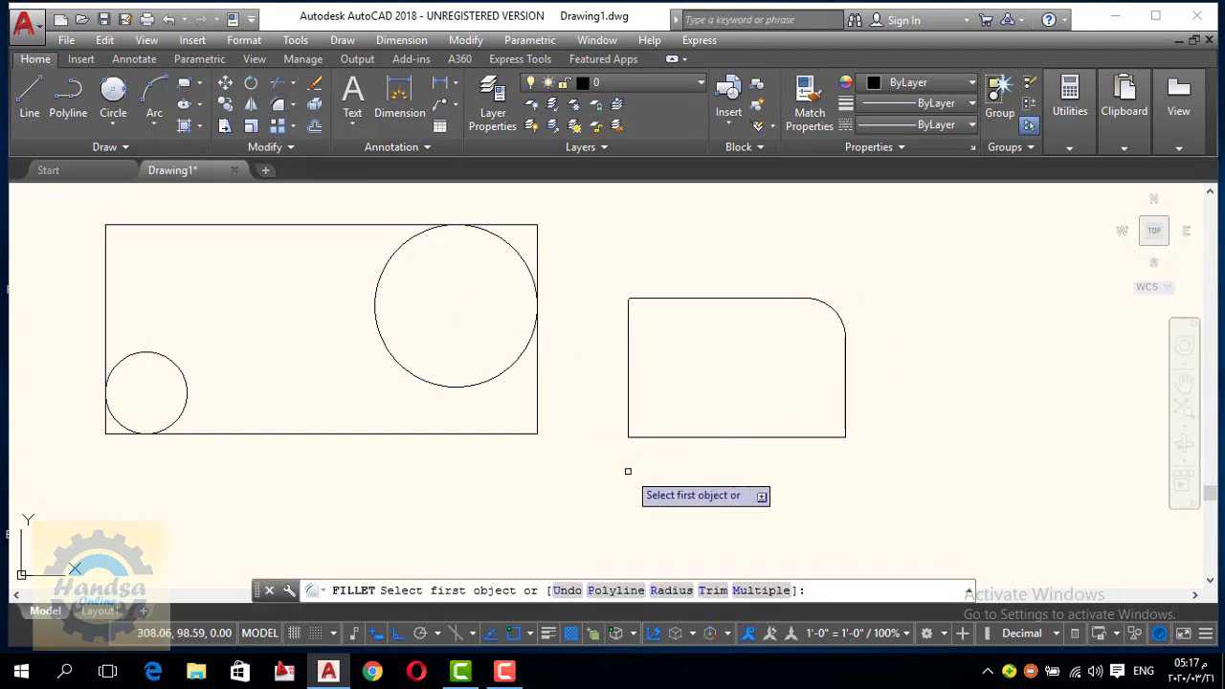
pyautogui.click(713, 591)
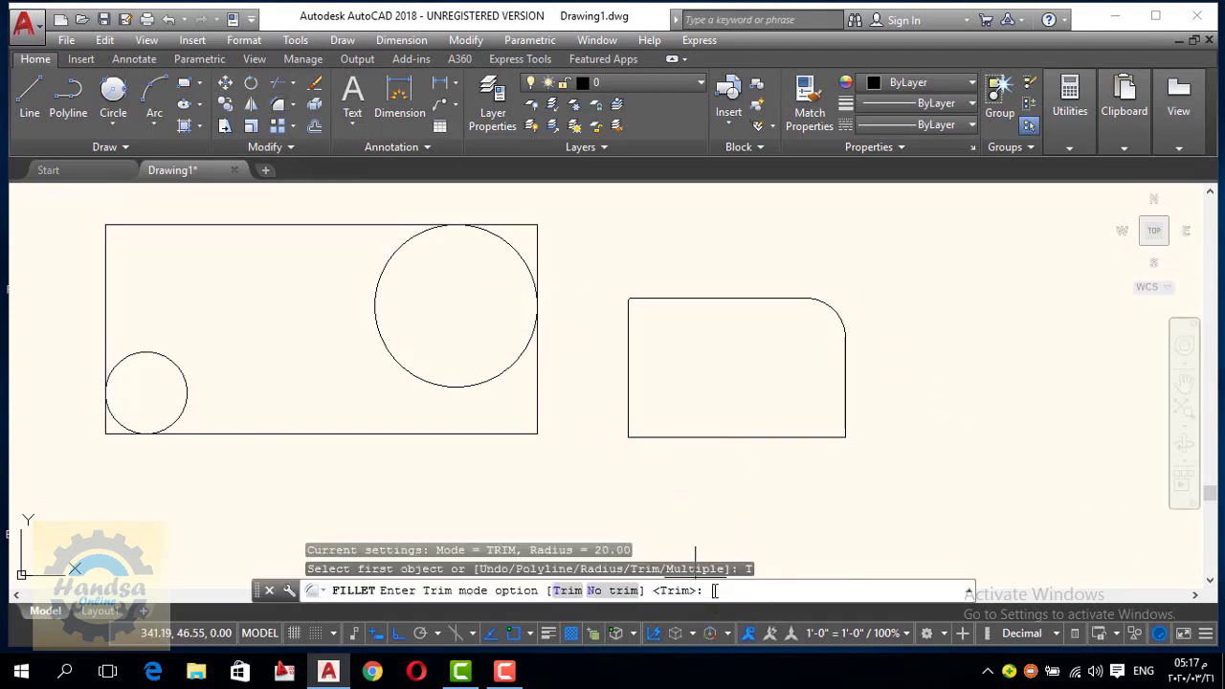
pyautogui.click(610, 591)
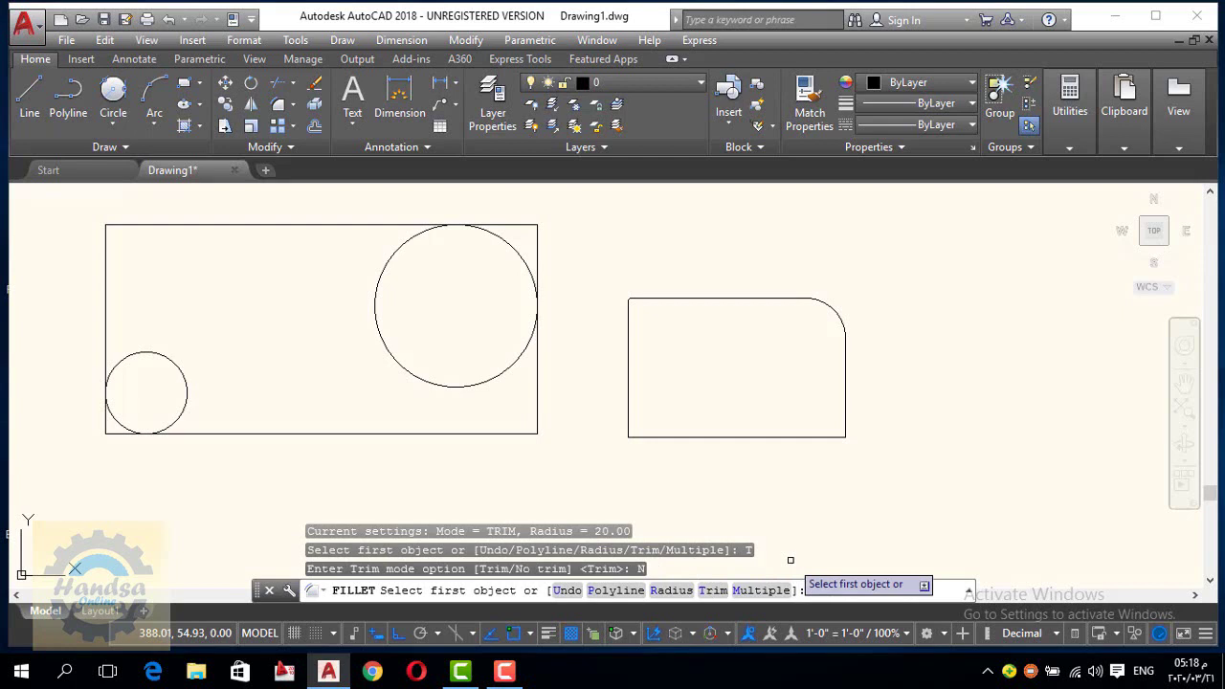
pyautogui.click(672, 591)
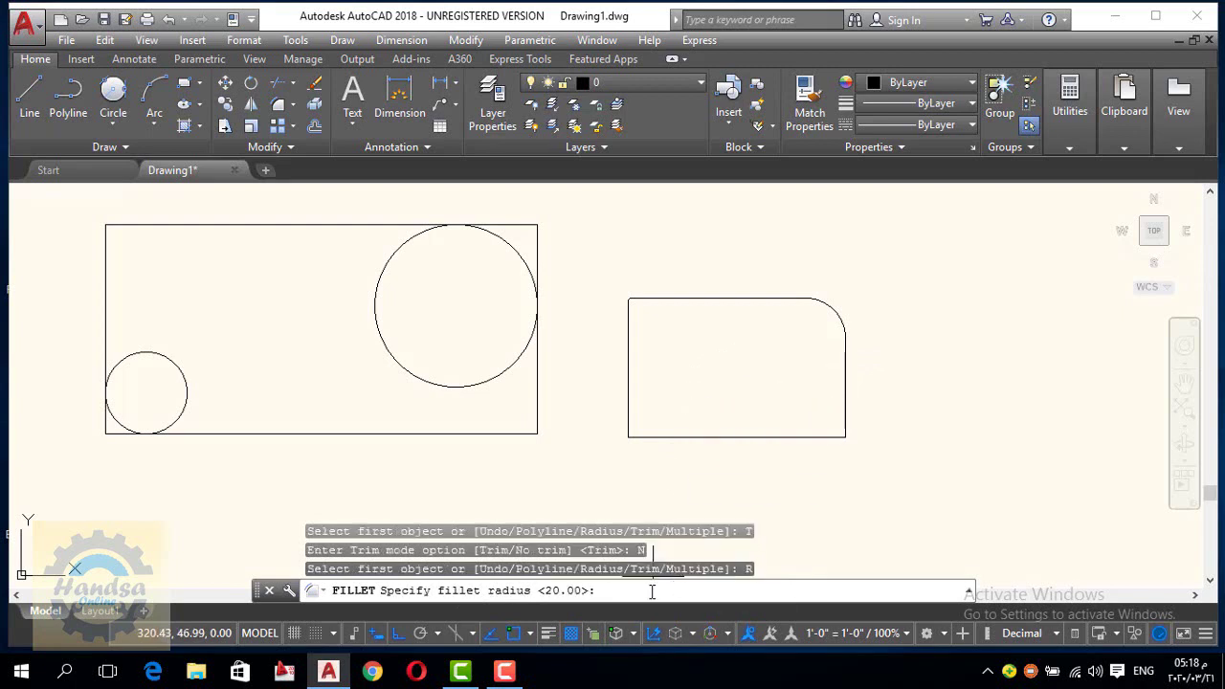
pyautogui.write('20')
pyautogui.press('Return')
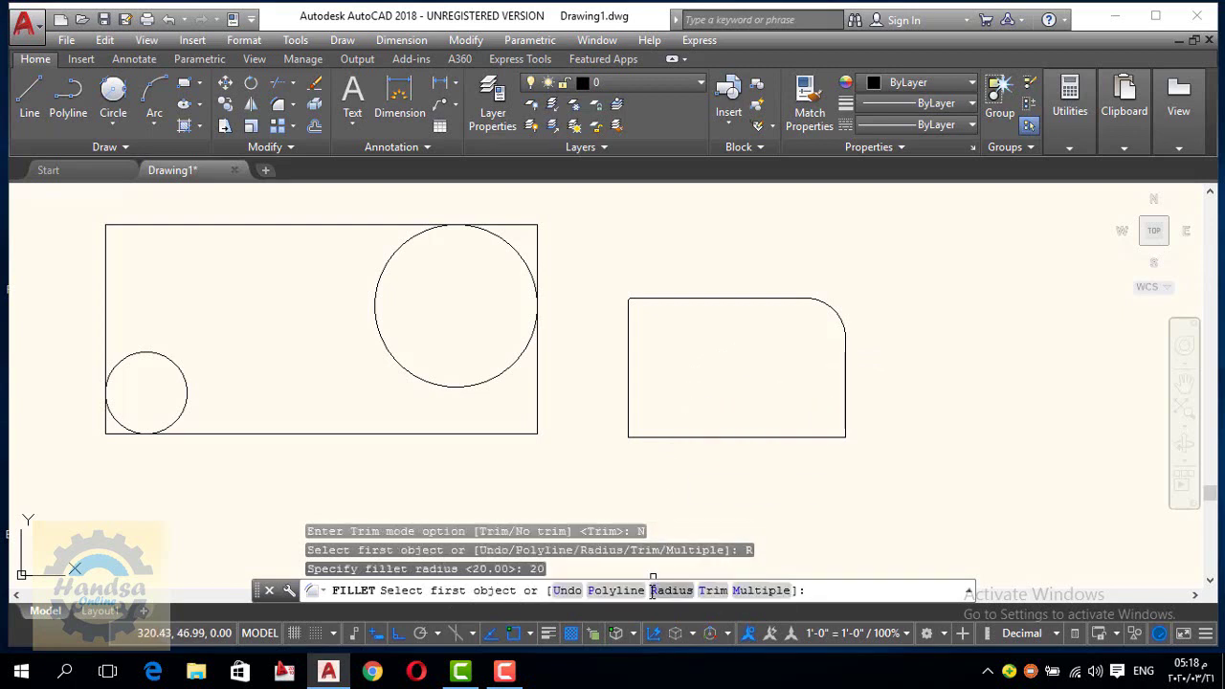
pyautogui.click(630, 419)
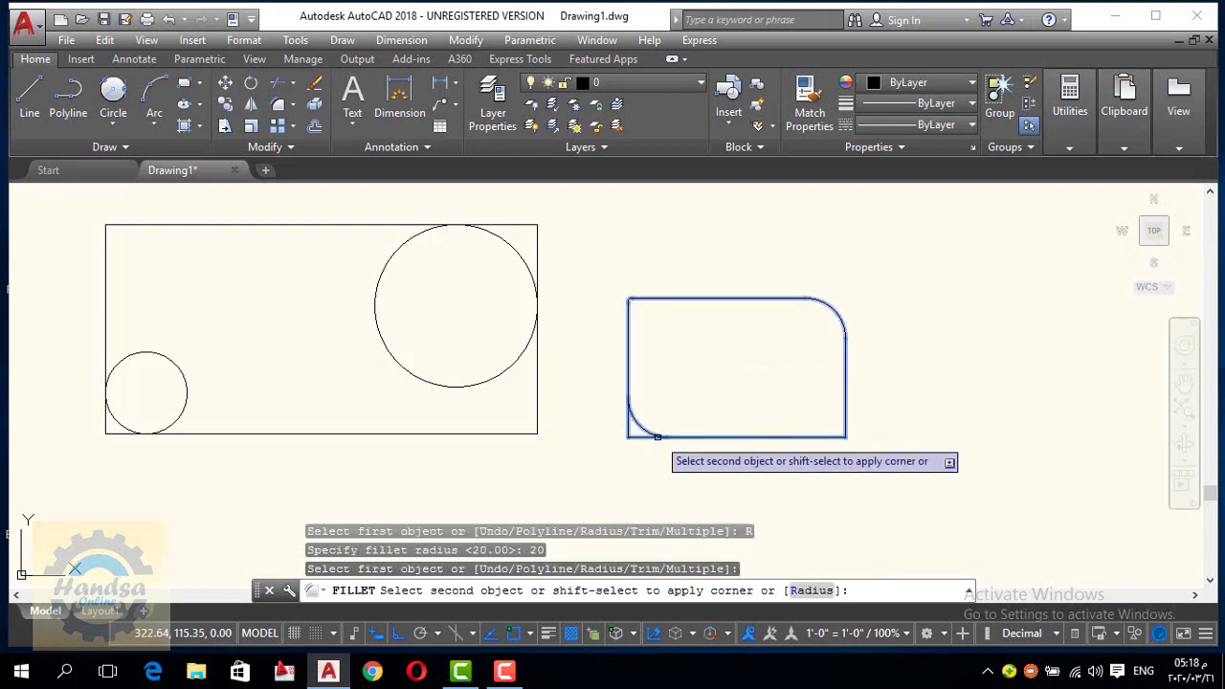
pyautogui.click(658, 437)
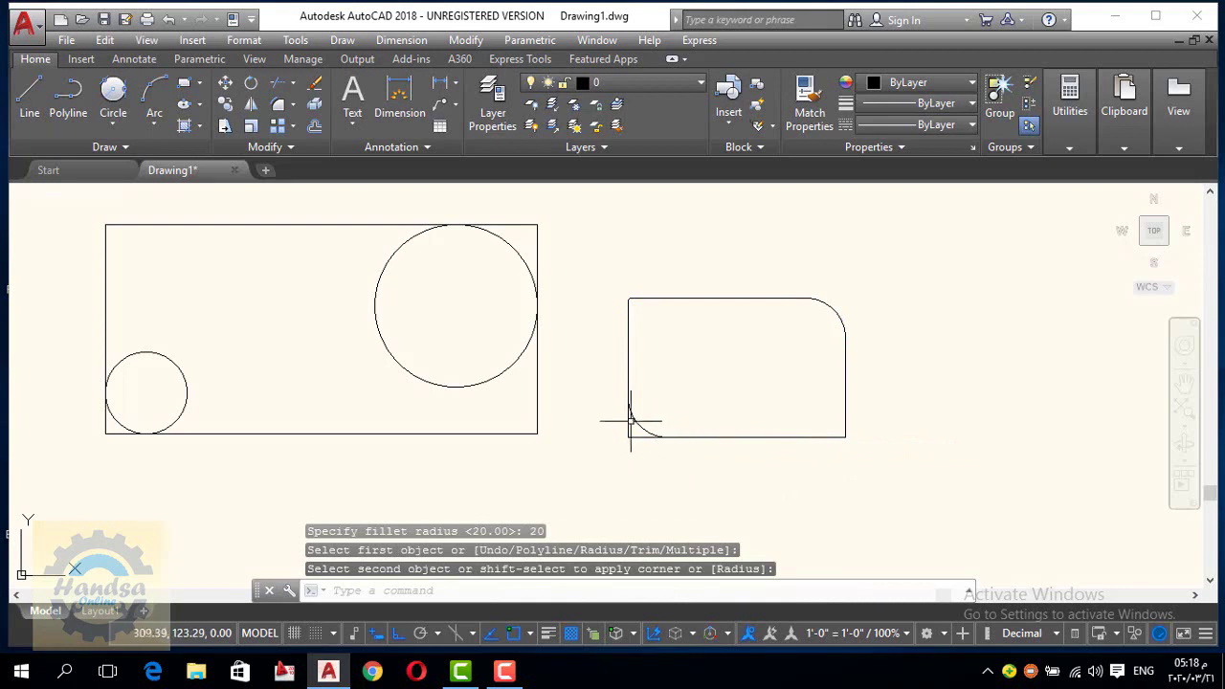
pyautogui.scroll(2, 631, 418)
pyautogui.scroll(4, 620, 423)
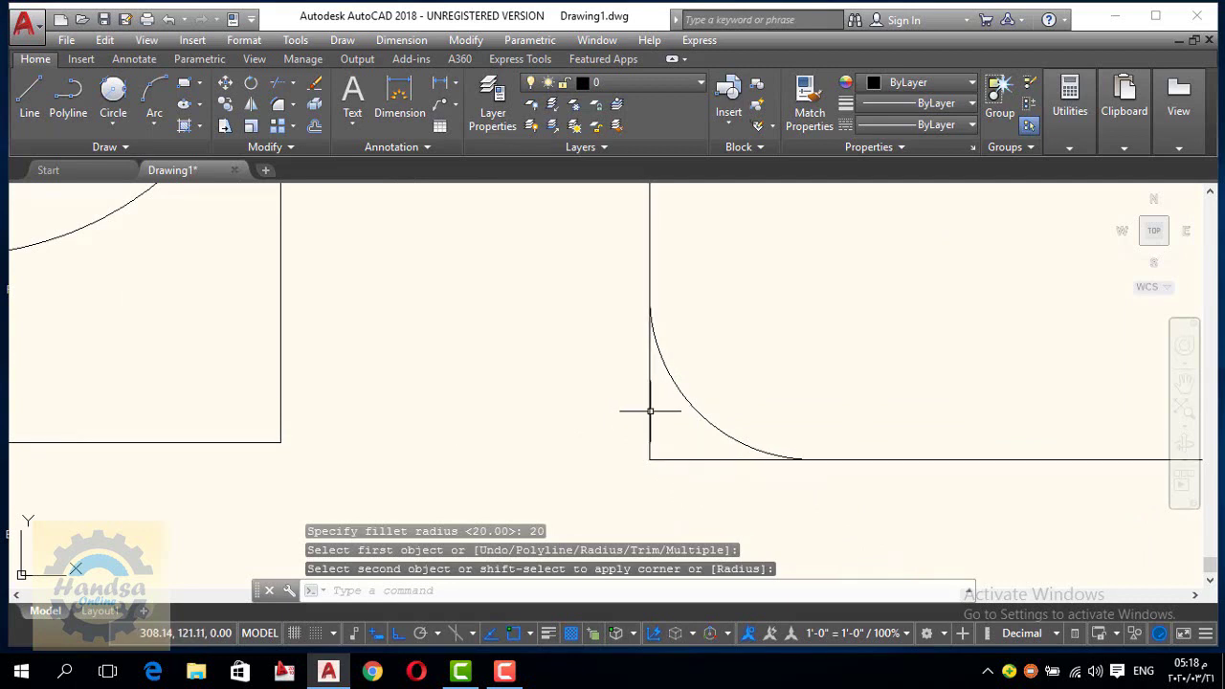
pyautogui.scroll(-5, 670, 411)
pyautogui.scroll(2, 756, 392)
pyautogui.scroll(4, 785, 359)
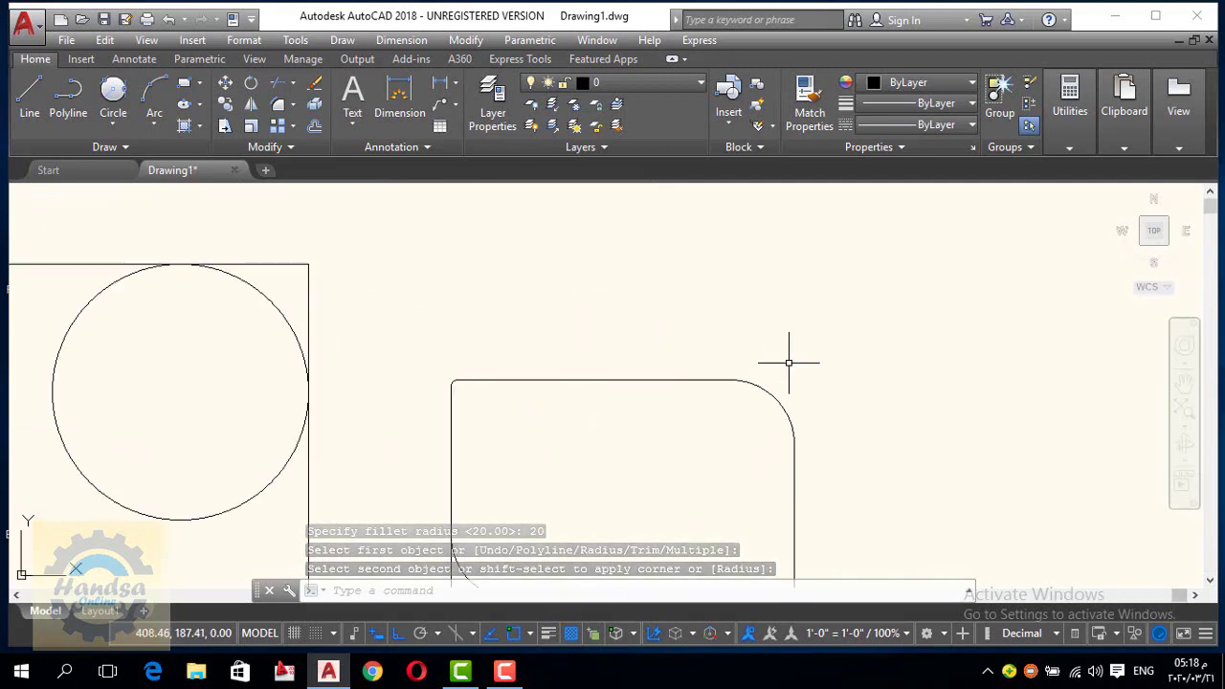
pyautogui.scroll(-2, 780, 429)
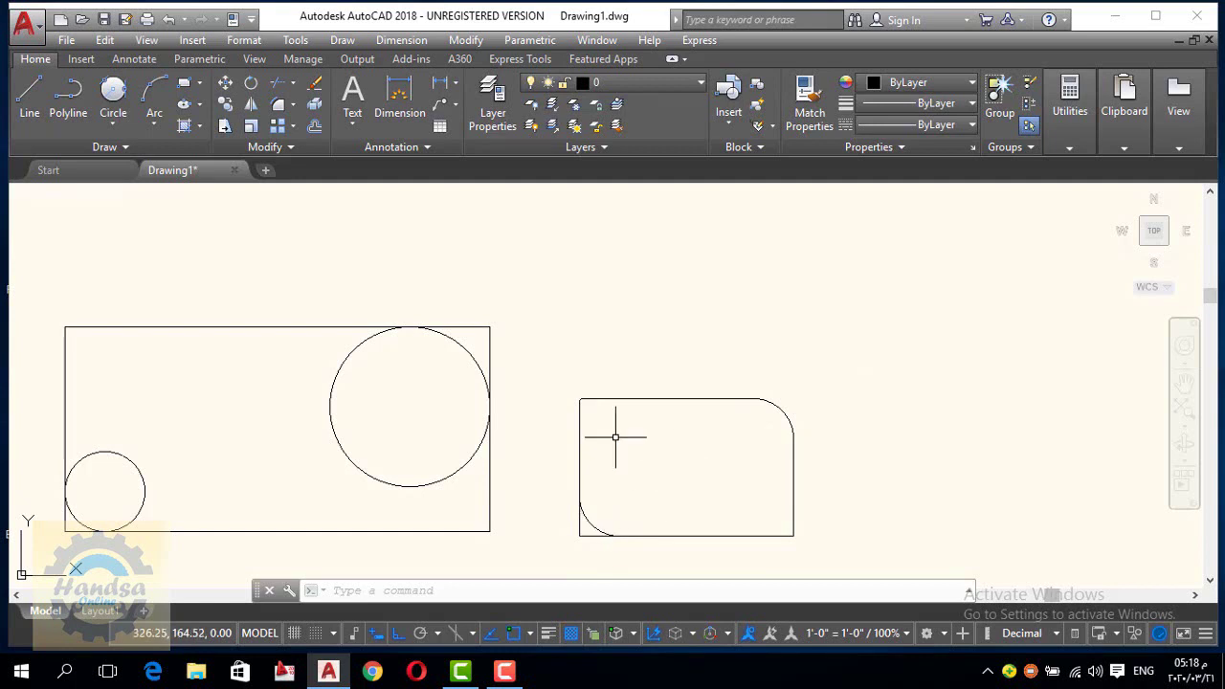
# Add an untrimmed radius-40 fillet at the rectangle's bottom-right corner.
pyautogui.click(278, 106)
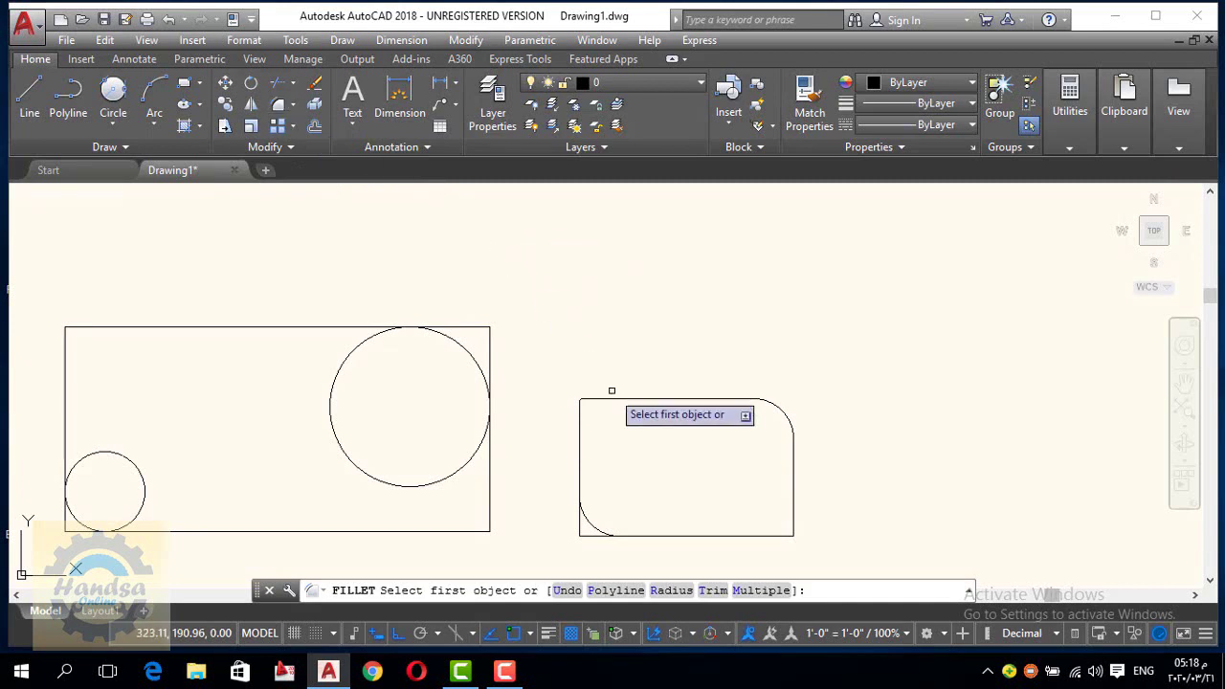
pyautogui.click(713, 591)
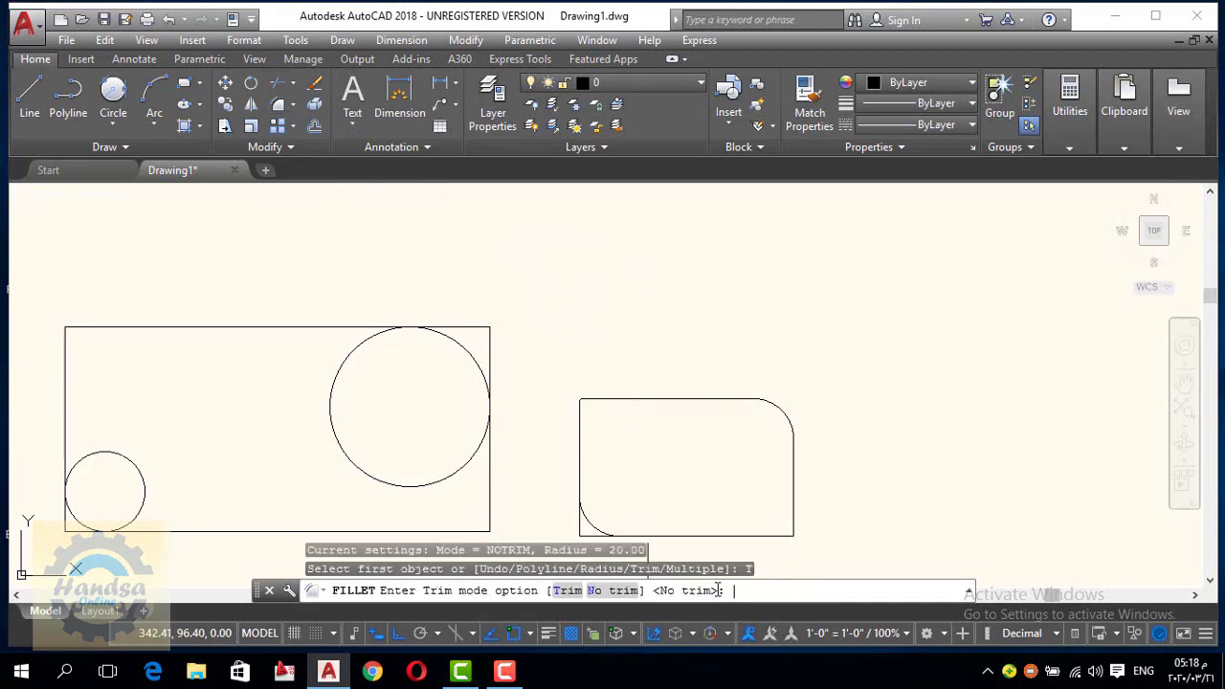
pyautogui.click(613, 593)
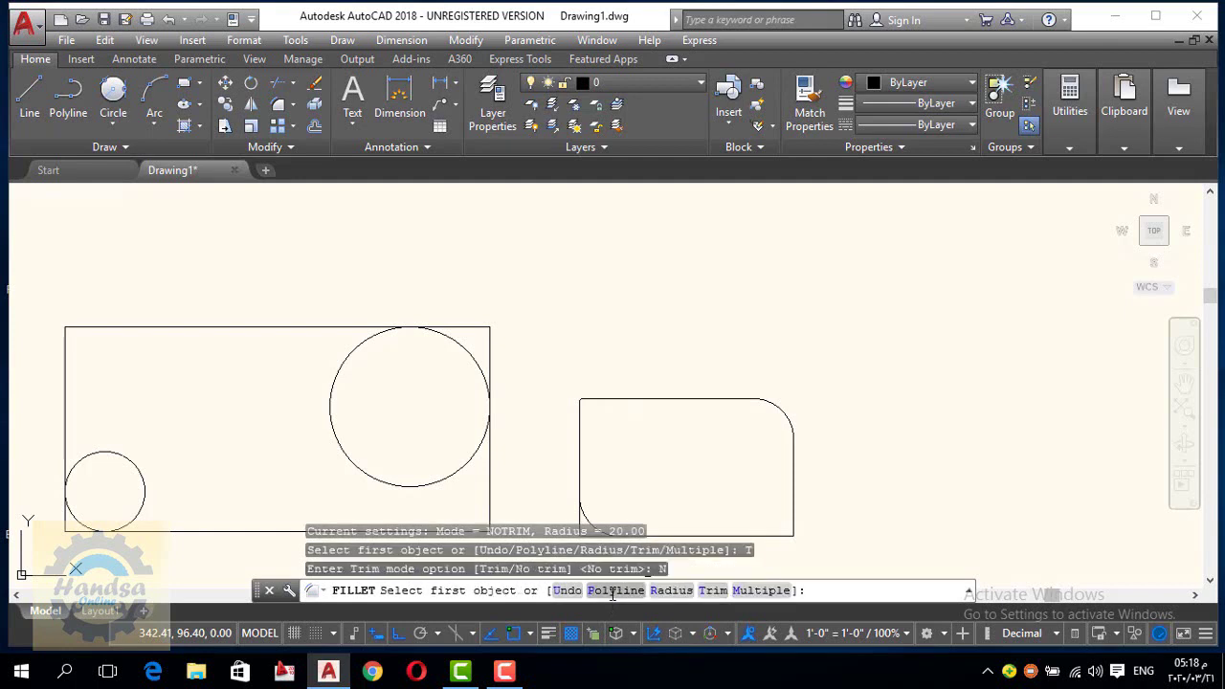
pyautogui.click(673, 591)
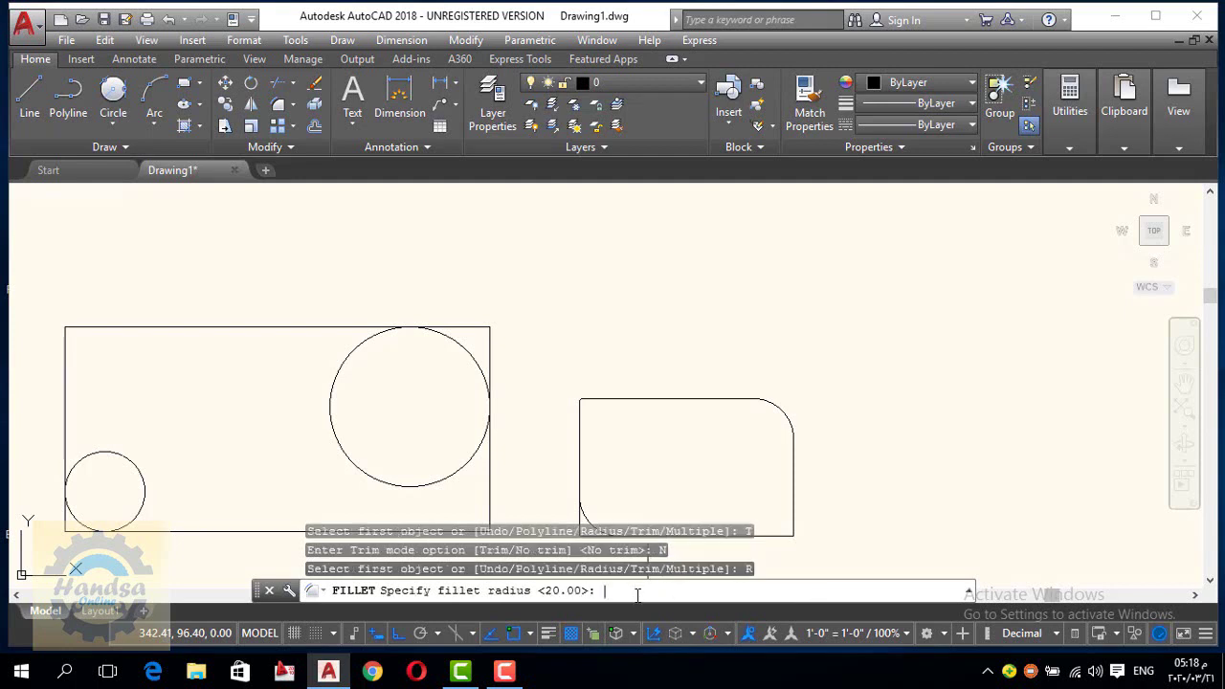
pyautogui.write('40')
pyautogui.press('Return')
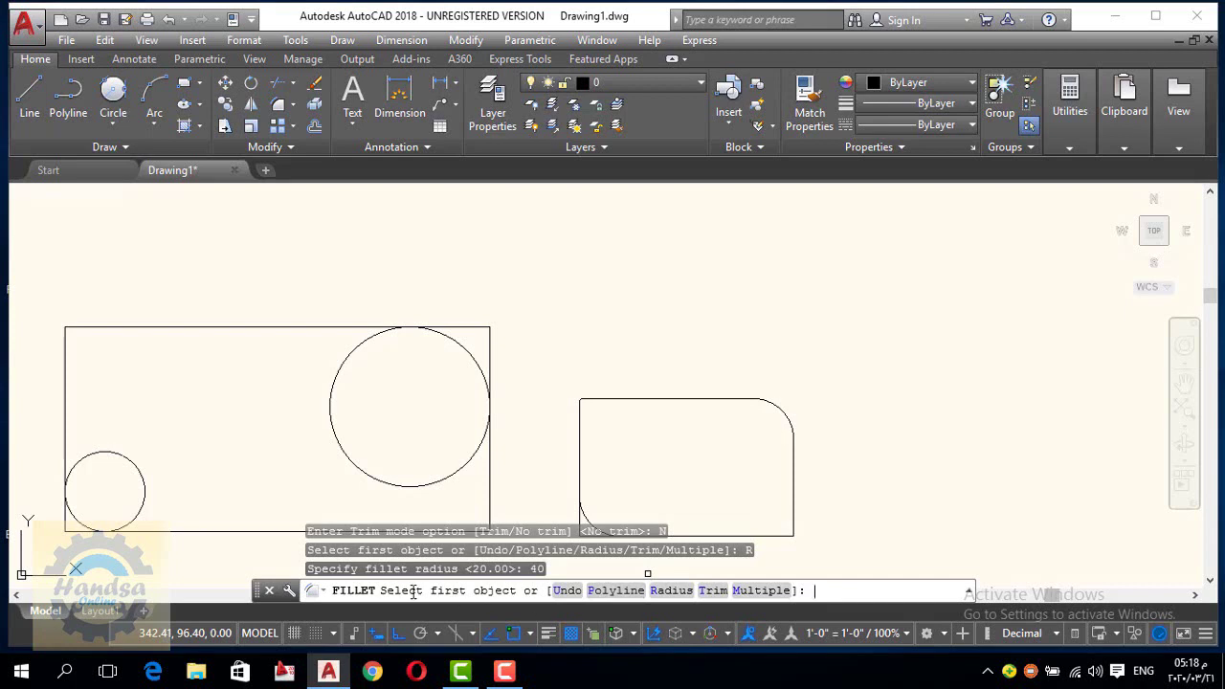
pyautogui.click(794, 499)
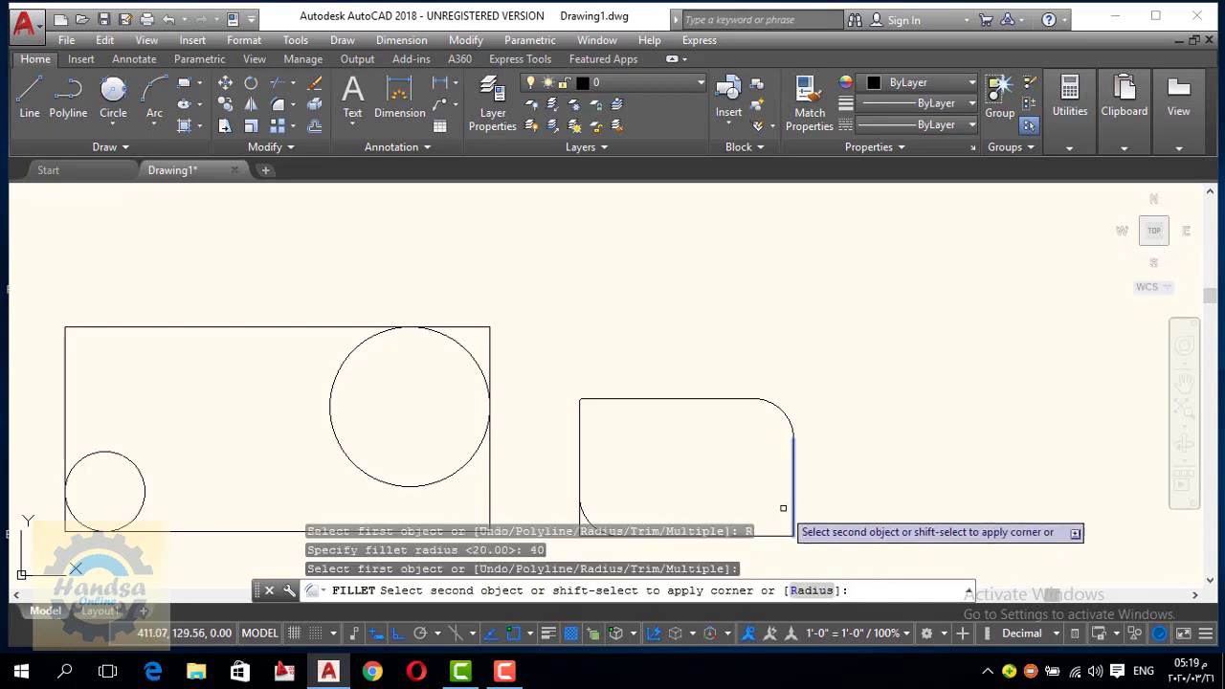
pyautogui.click(770, 536)
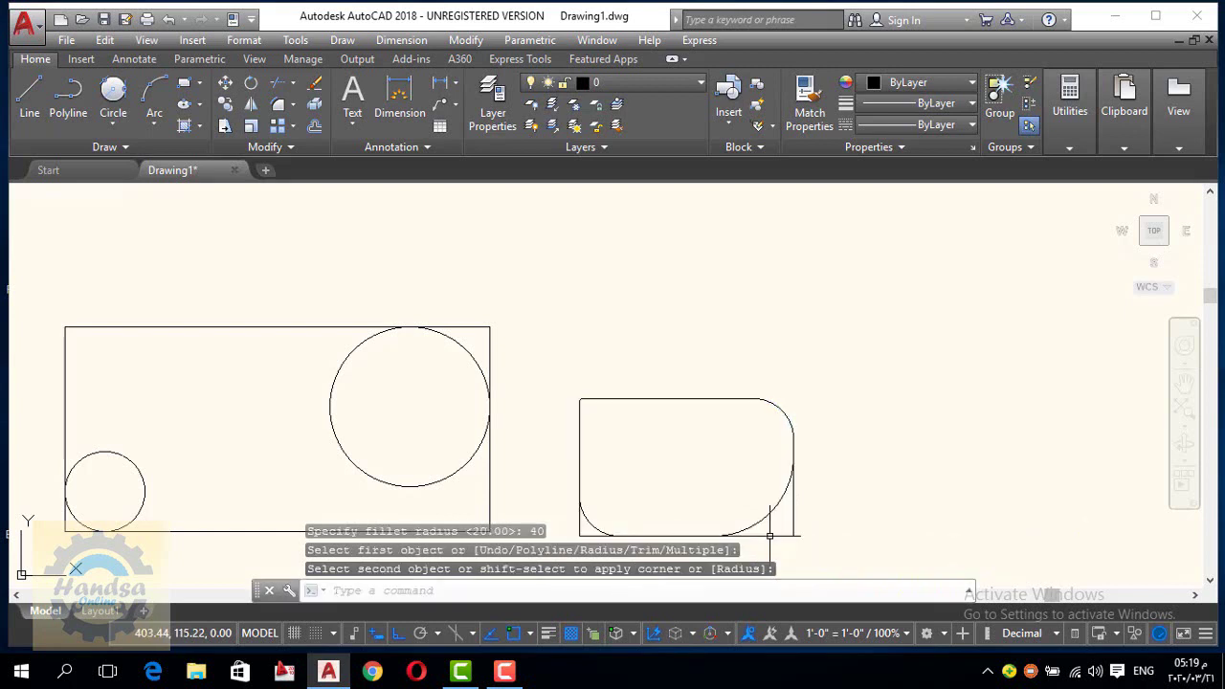
# Zoom out and pan so the filleted rectangle sits on the left with empty space beside it.
pyautogui.scroll(4, 798, 511)
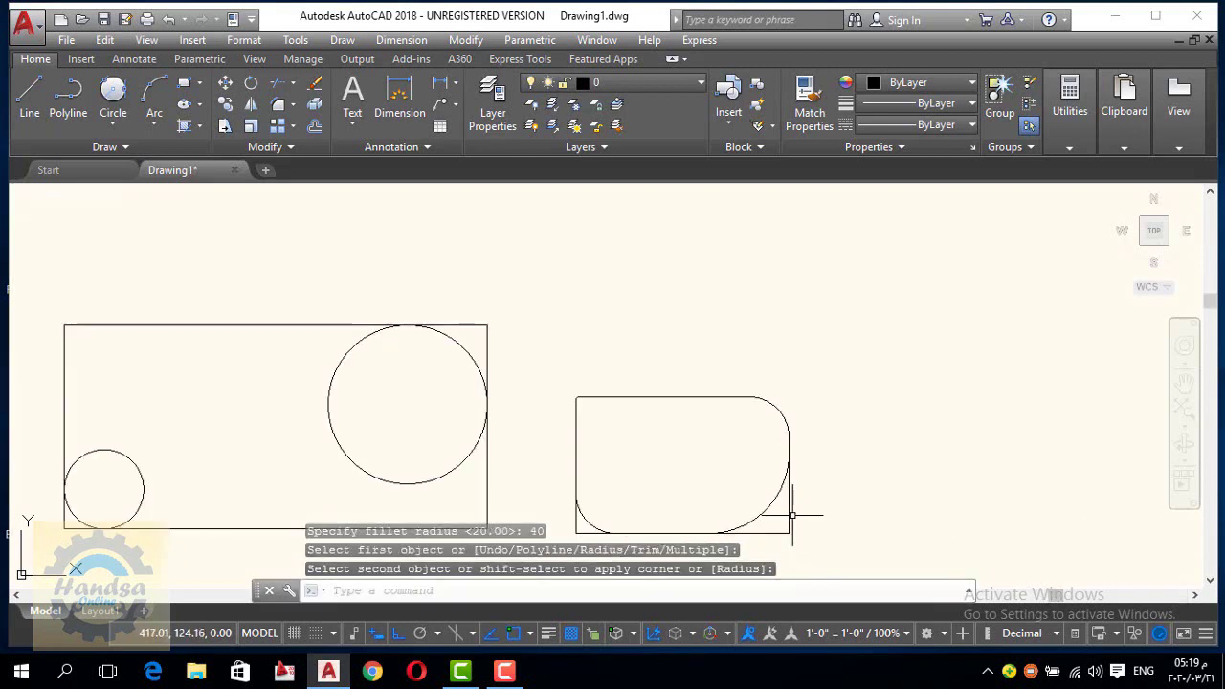
pyautogui.scroll(-4, 794, 511)
pyautogui.scroll(1, 826, 460)
pyautogui.scroll(3, 813, 465)
pyautogui.scroll(2, 777, 446)
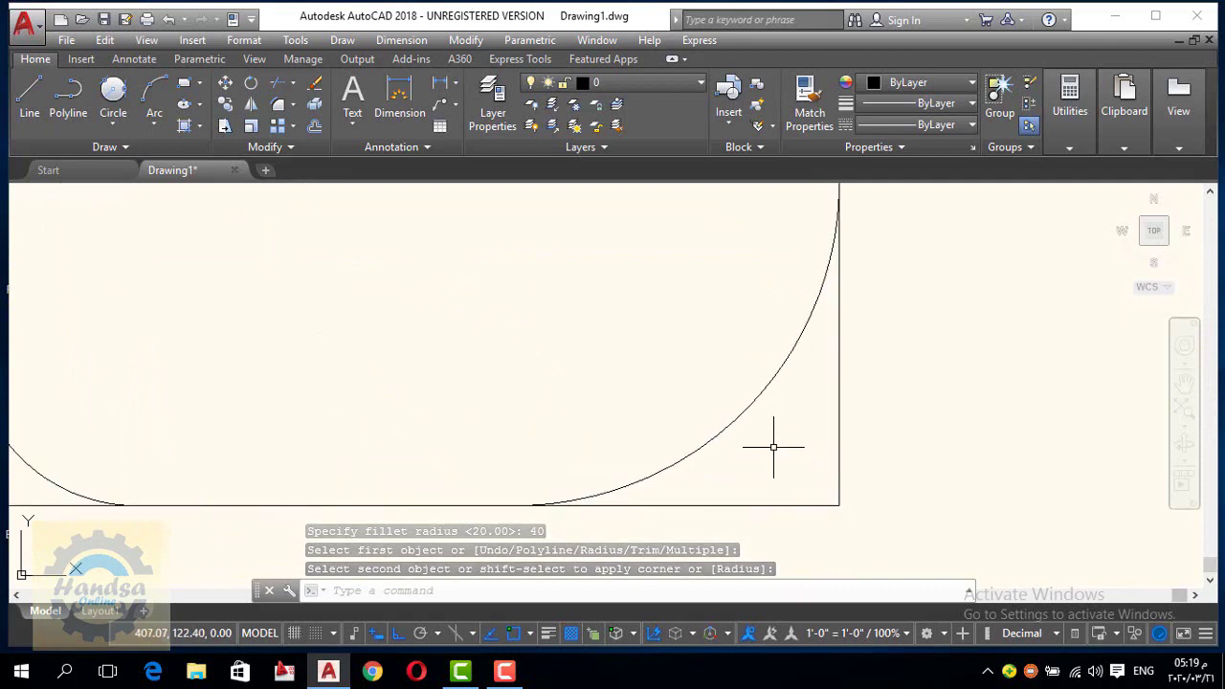
pyautogui.scroll(1, 807, 385)
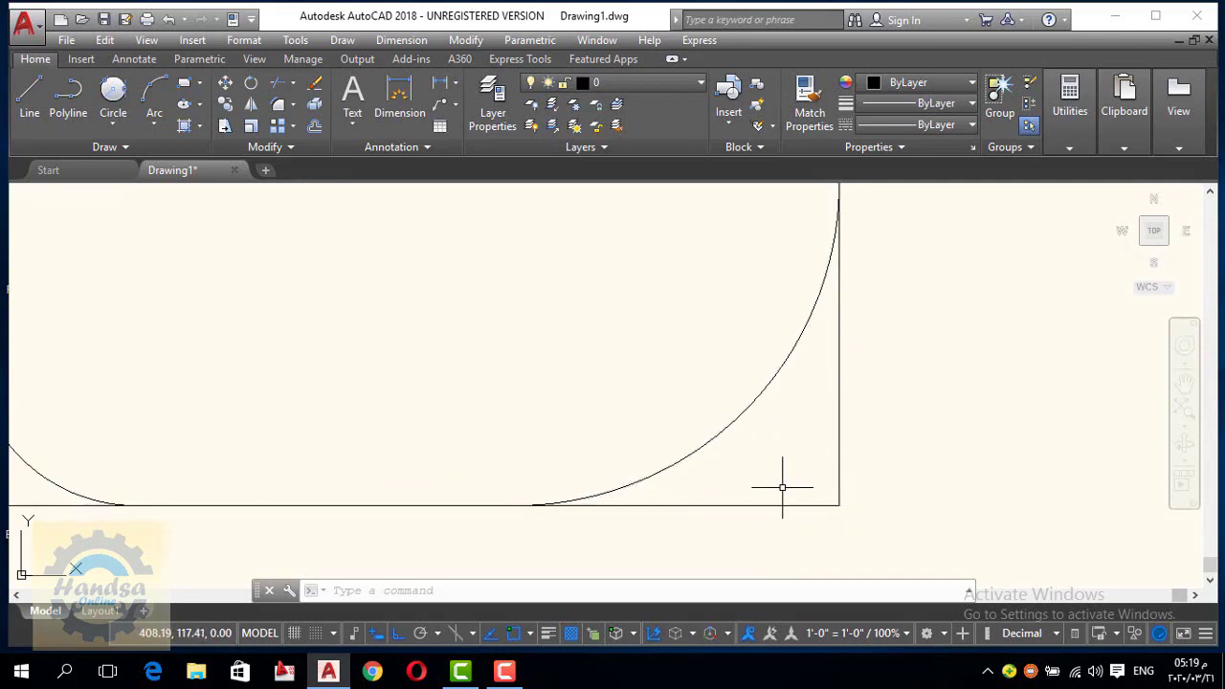
pyautogui.scroll(-4, 776, 474)
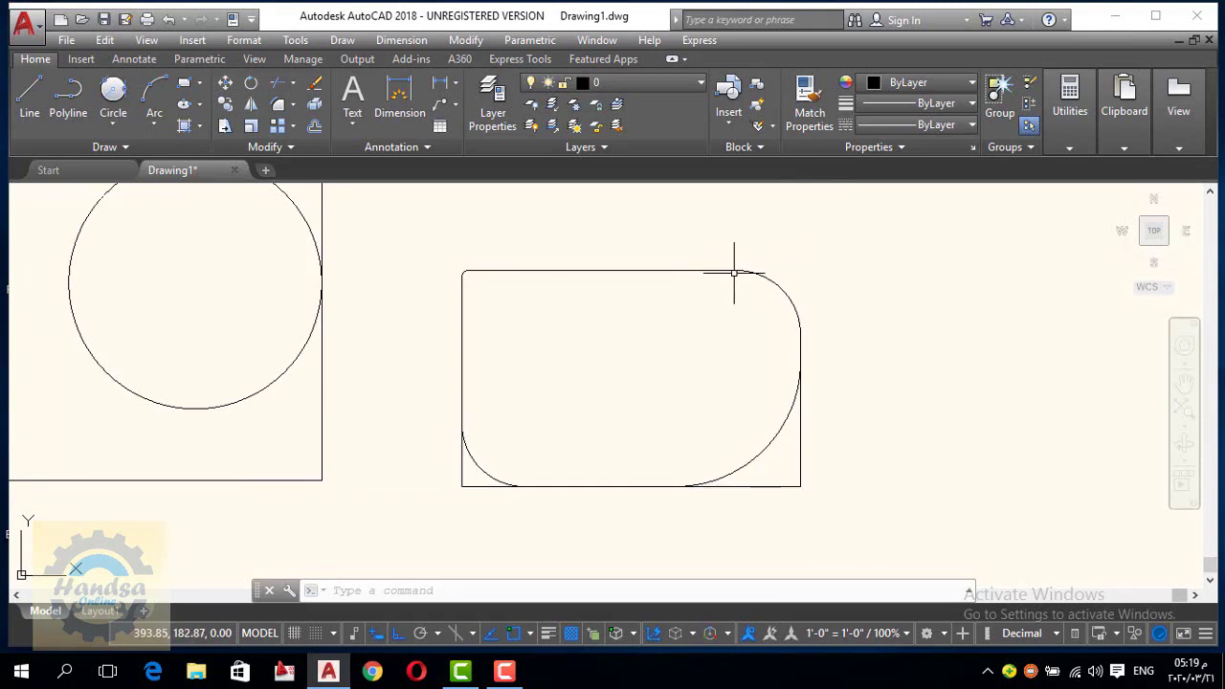
pyautogui.moveTo(877, 322); pyautogui.dragTo(521, 340, button='middle')
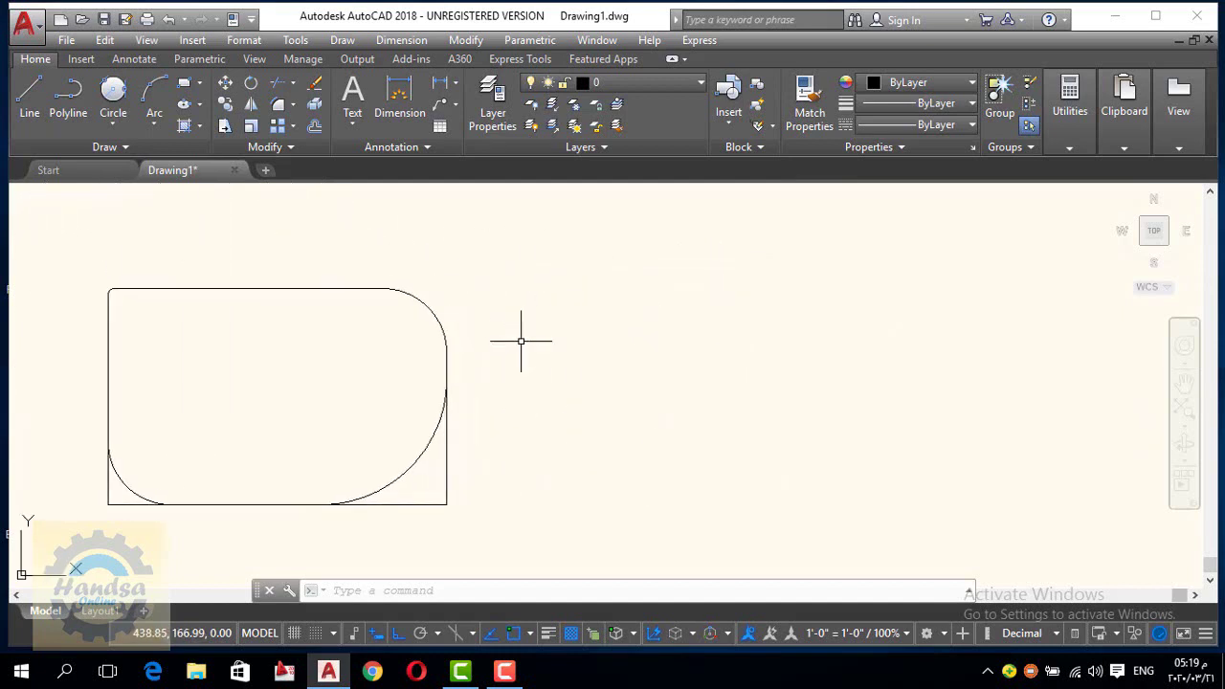
# Draw a square-cornered rectangle in the empty space right of the filleted shape.
pyautogui.click(293, 105)
pyautogui.click(184, 82)
pyautogui.click(629, 450)
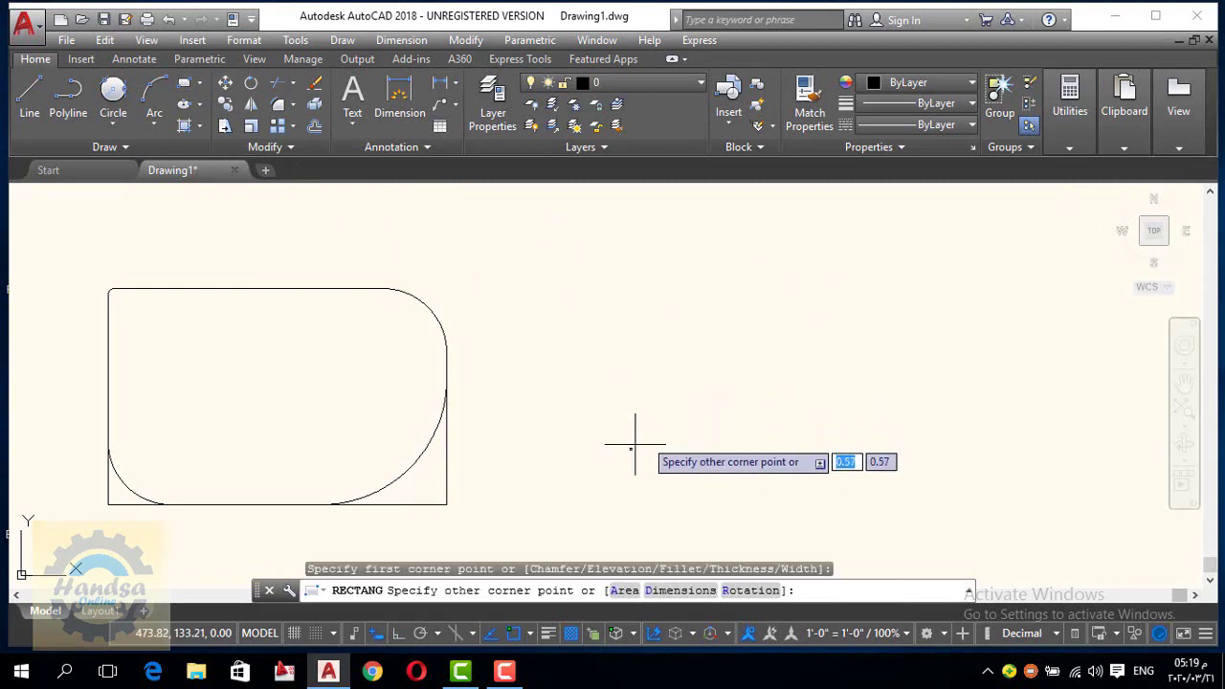
pyautogui.click(983, 280)
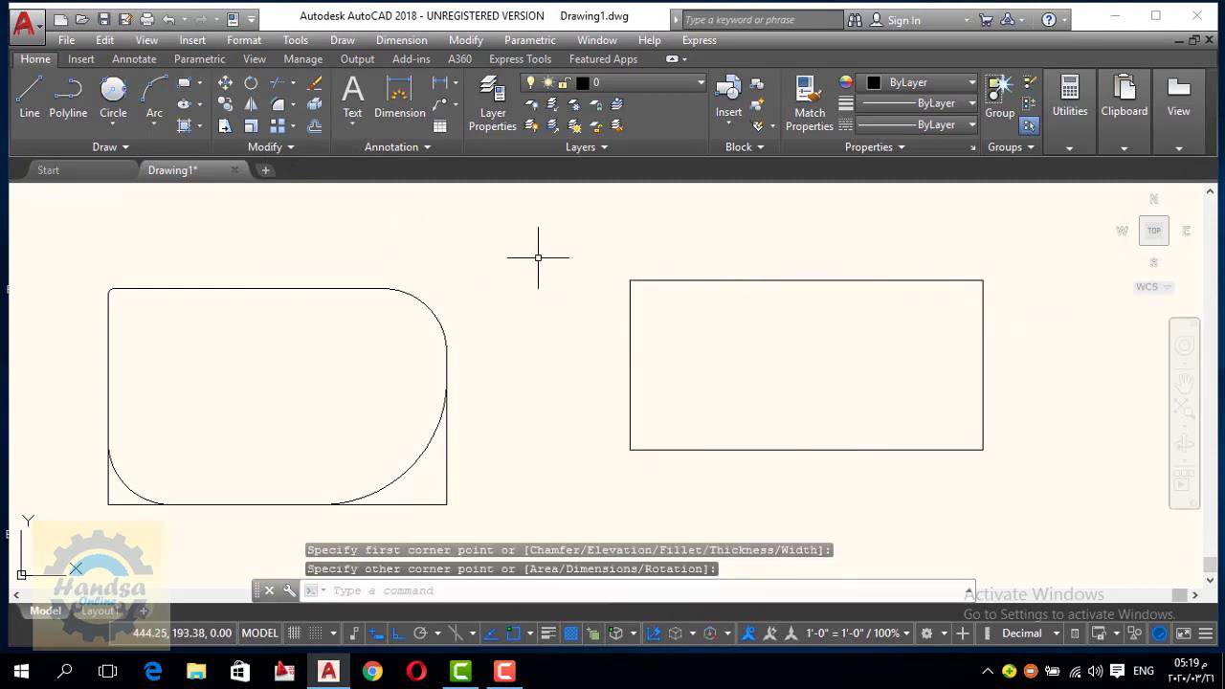
pyautogui.click(293, 106)
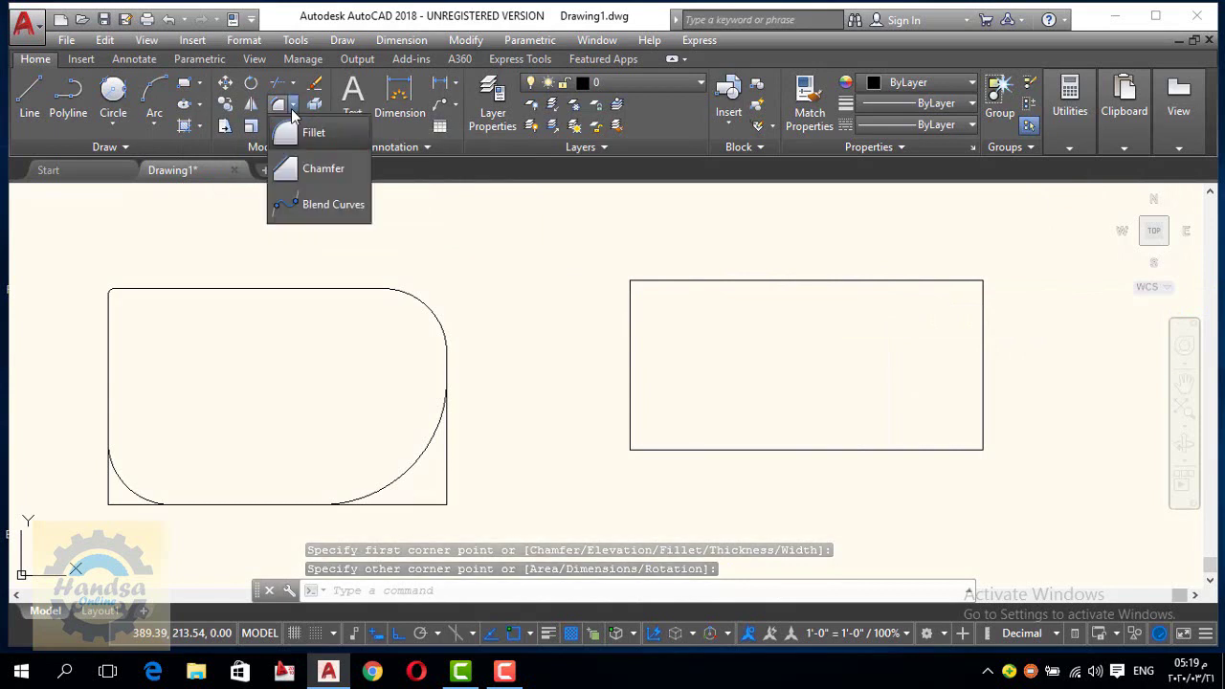
# Chamfer the top-left corner at length 20 and angle 45°, using the top and left edges.
pyautogui.click(321, 169)
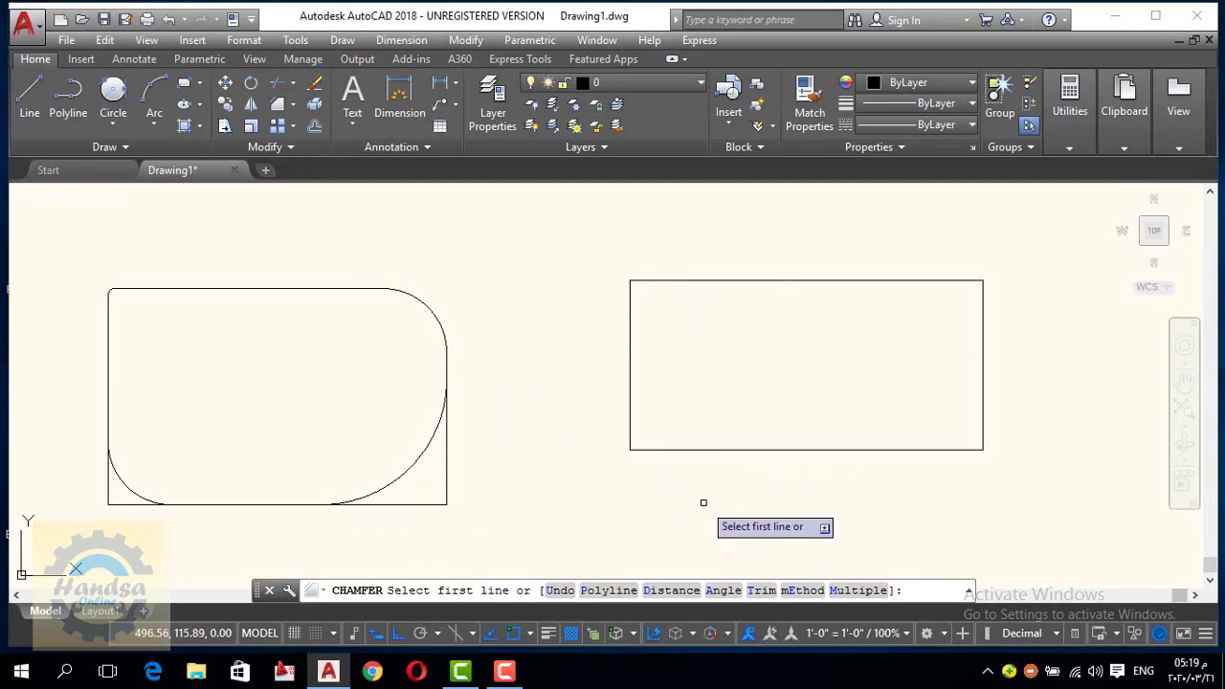
pyautogui.click(724, 591)
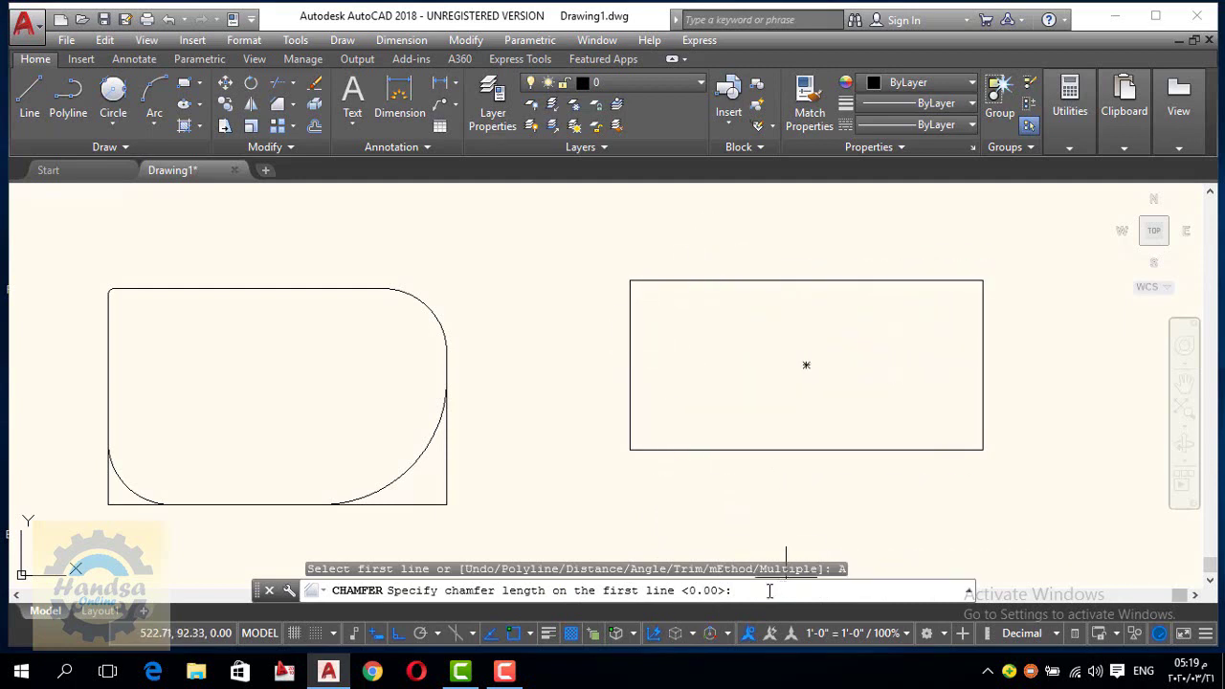
pyautogui.write('20')
pyautogui.press('Return')
pyautogui.write('45')
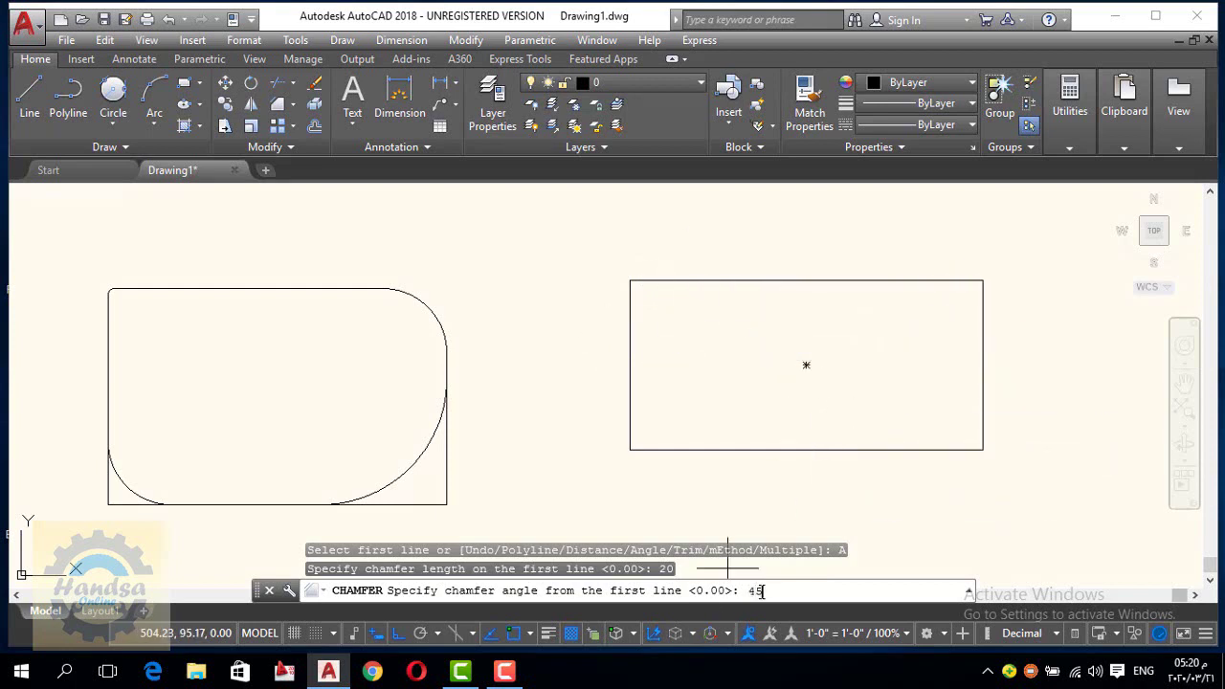
pyautogui.press('Return')
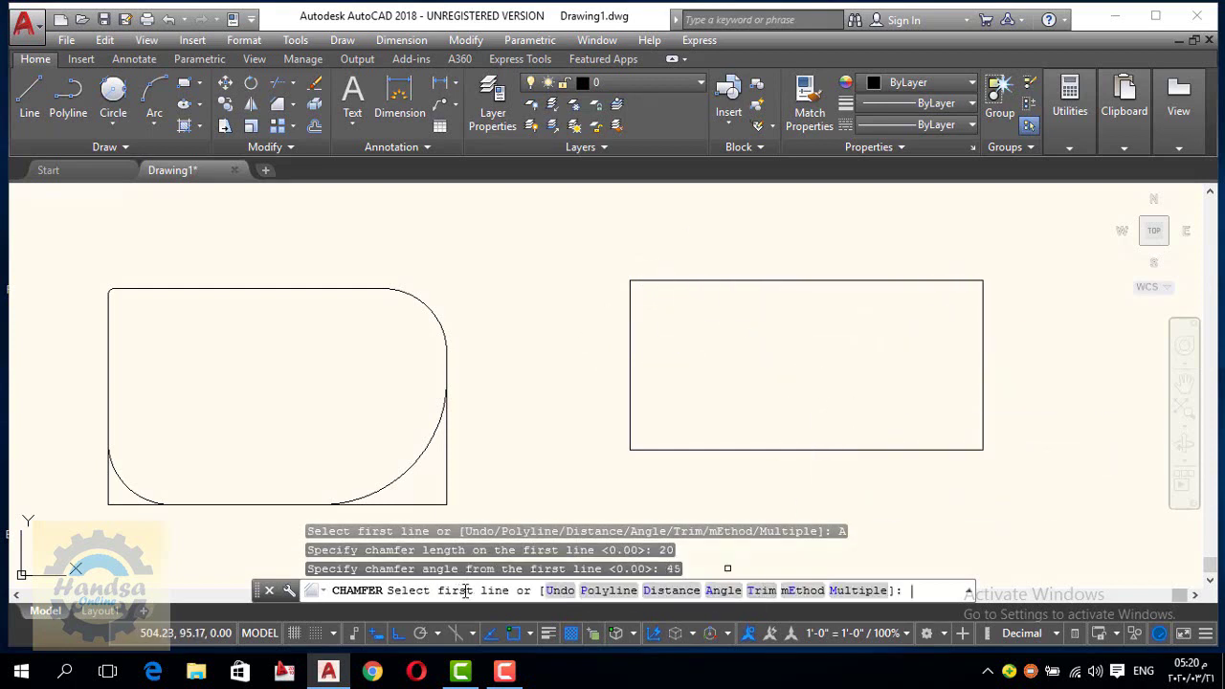
pyautogui.click(669, 279)
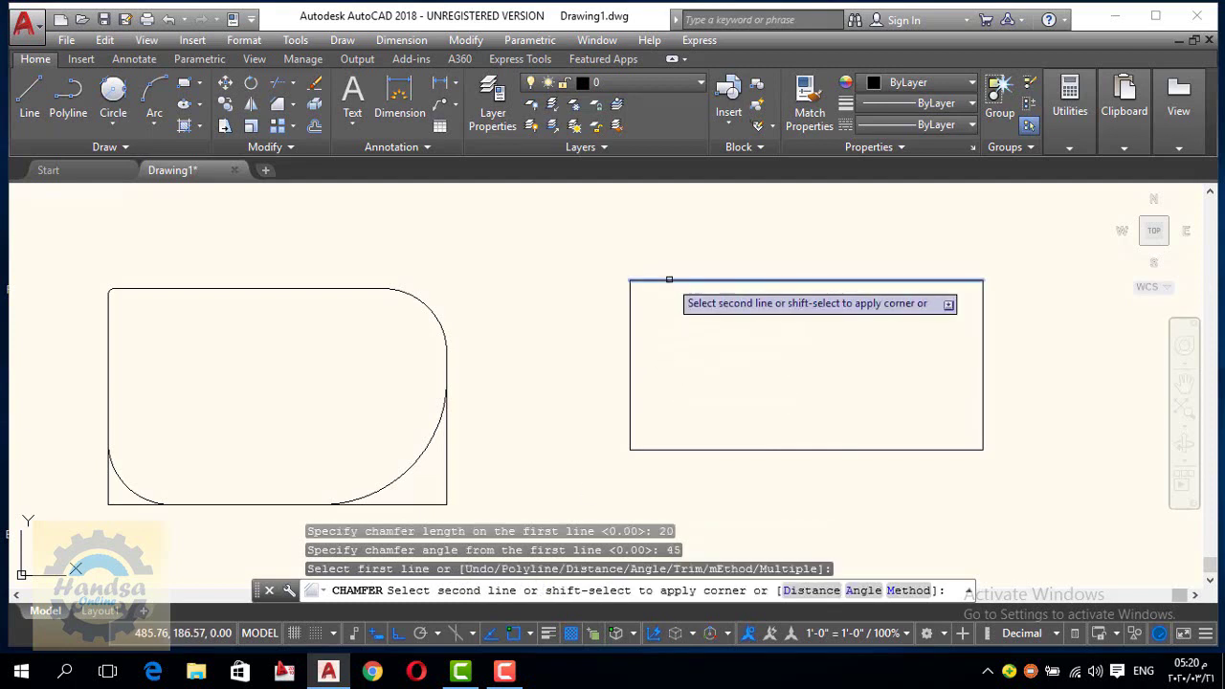
pyautogui.click(631, 314)
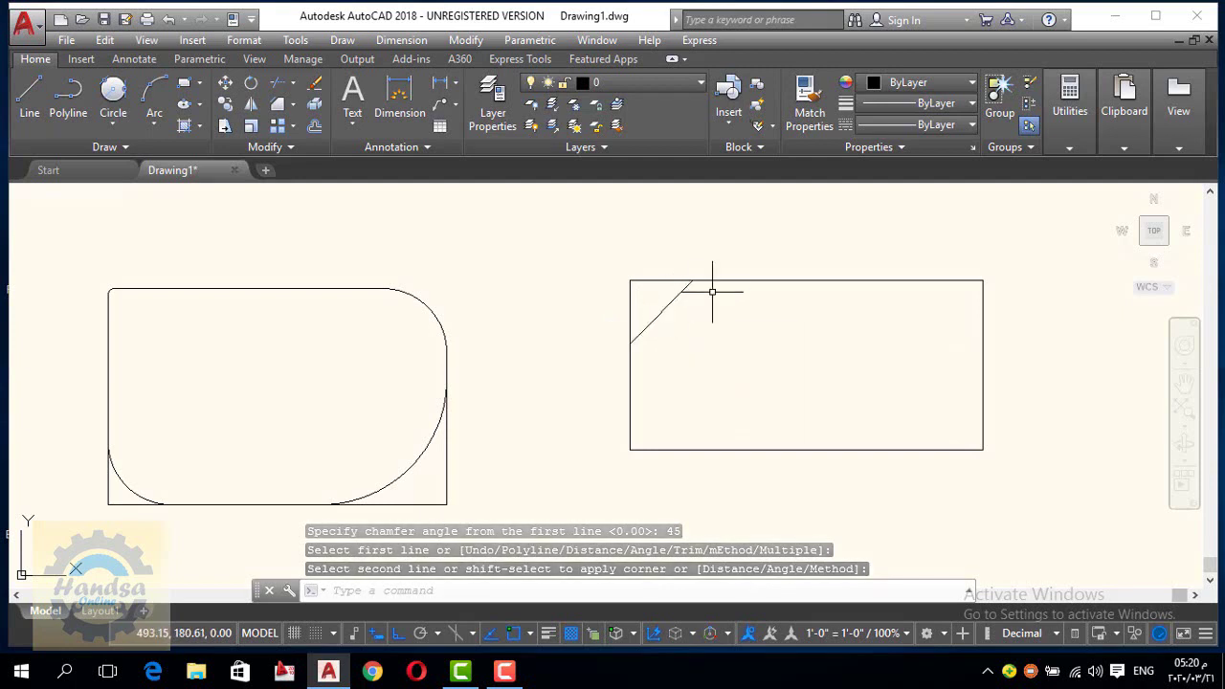
pyautogui.click(293, 103)
pyautogui.click(317, 170)
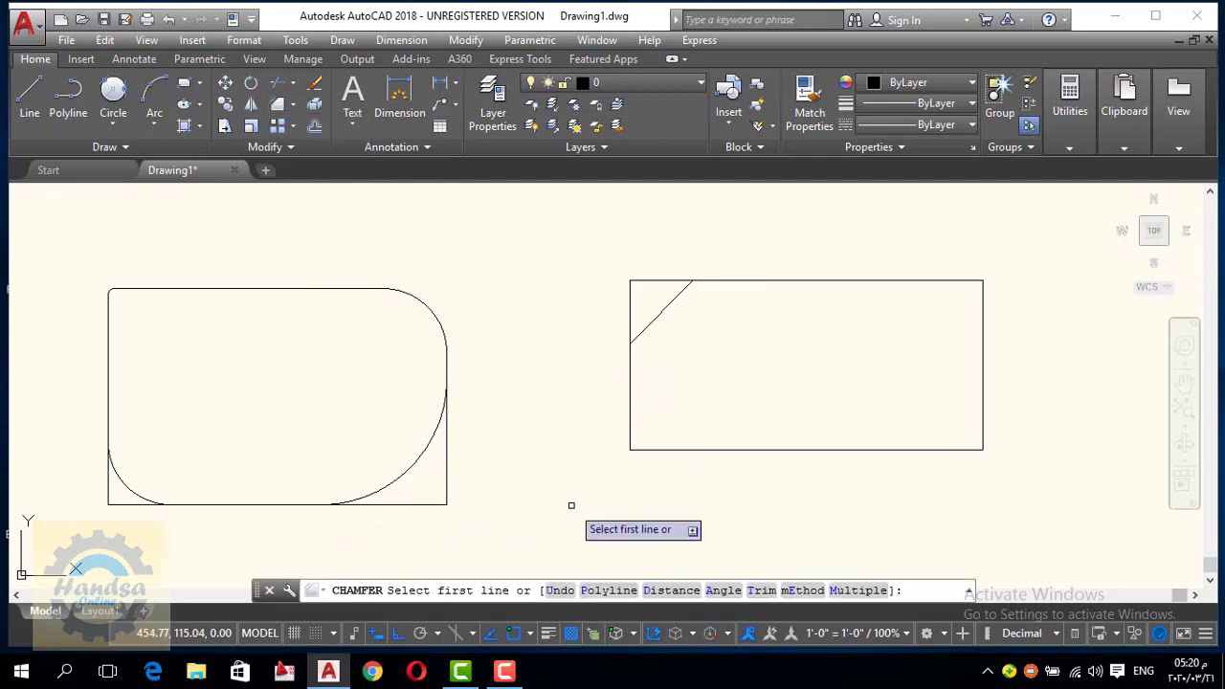
# Chamfer the top-right corner at length 10 and angle 45° with Trim mode on.
pyautogui.click(726, 592)
pyautogui.write('10')
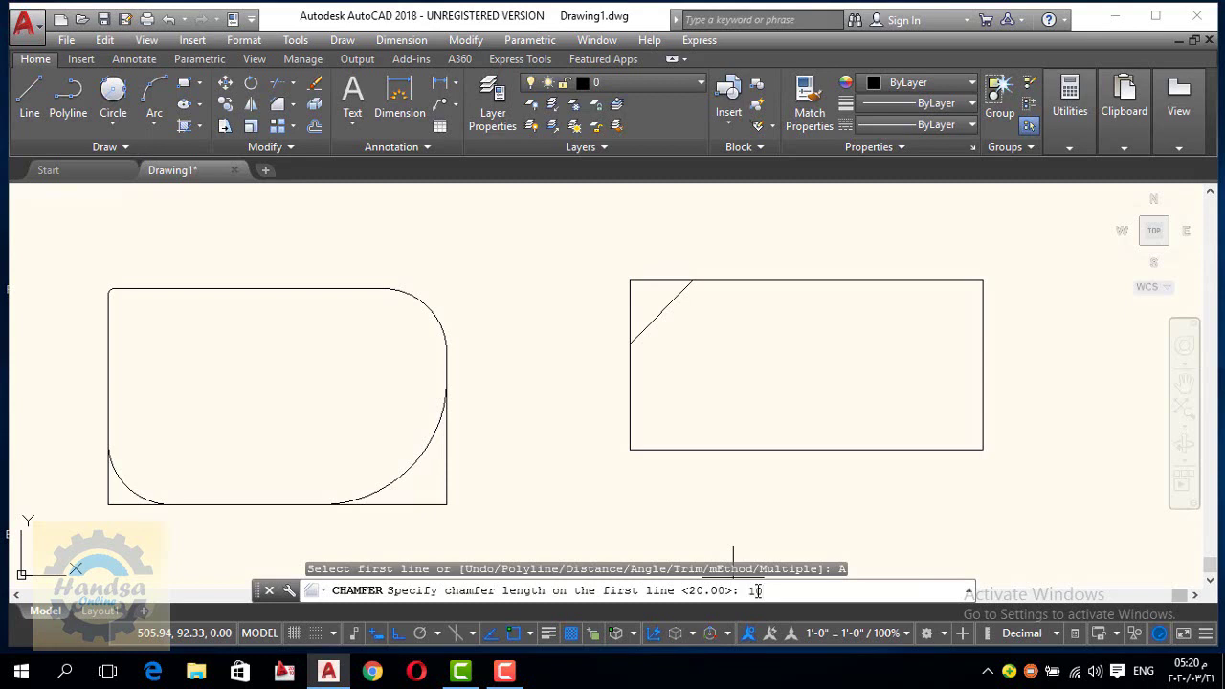
pyautogui.press('Return')
pyautogui.write('45')
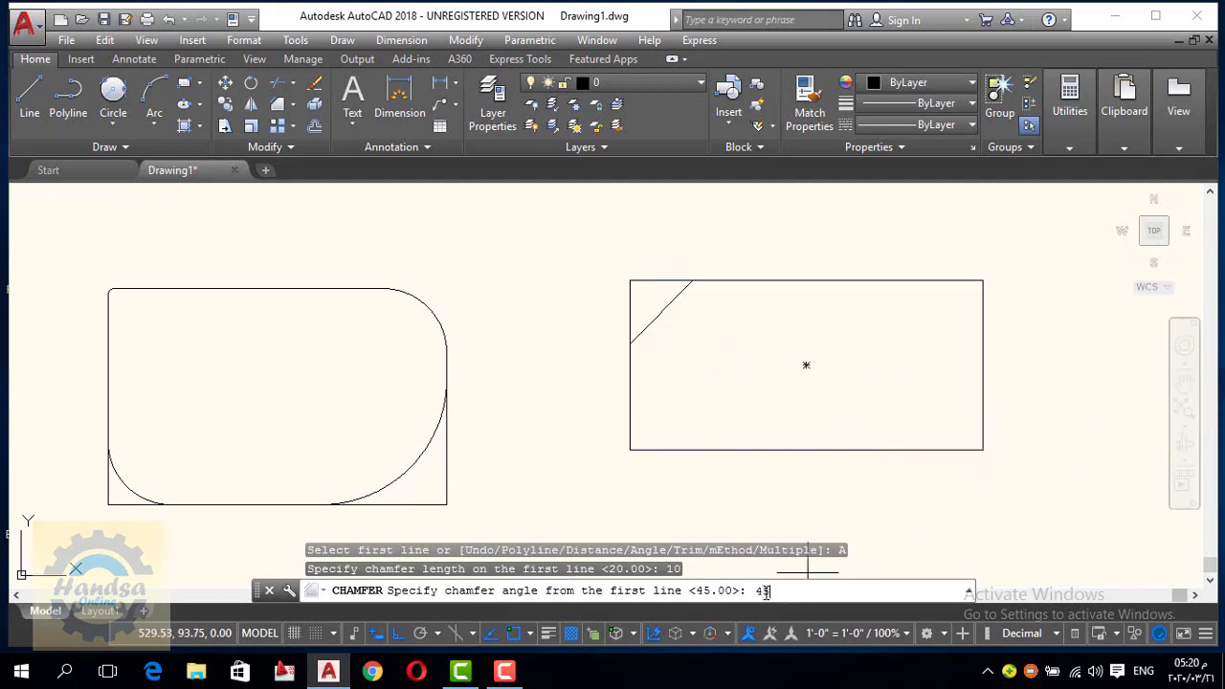
pyautogui.press('Return')
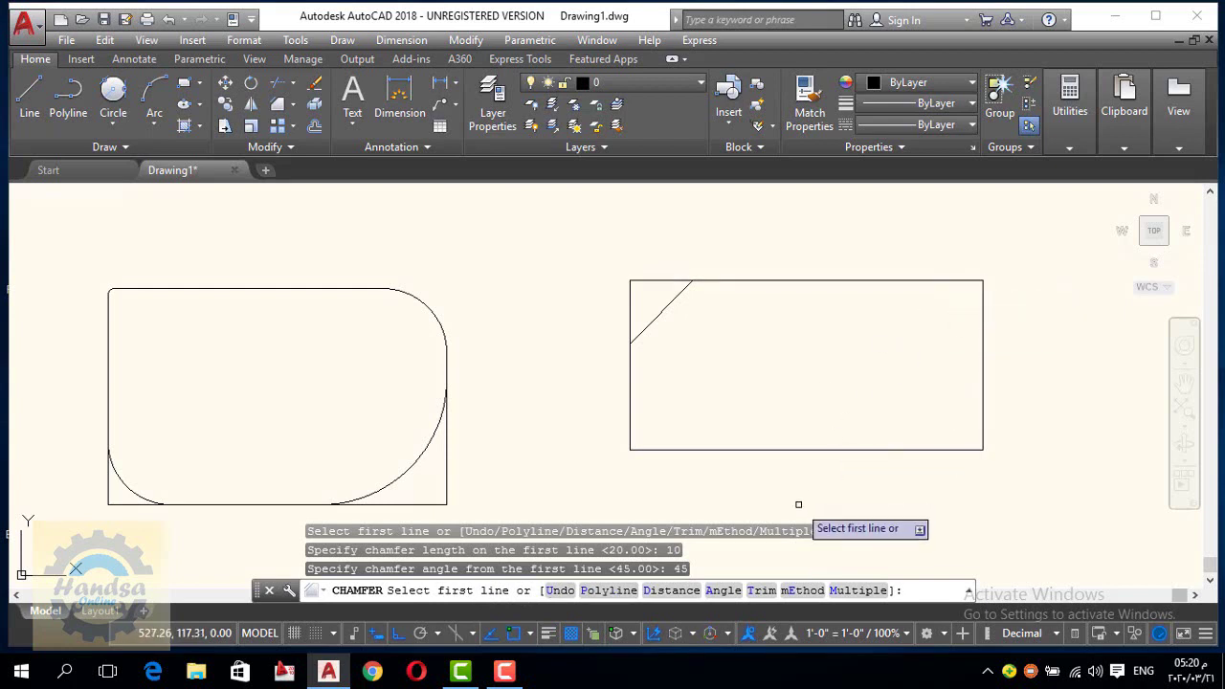
pyautogui.click(762, 590)
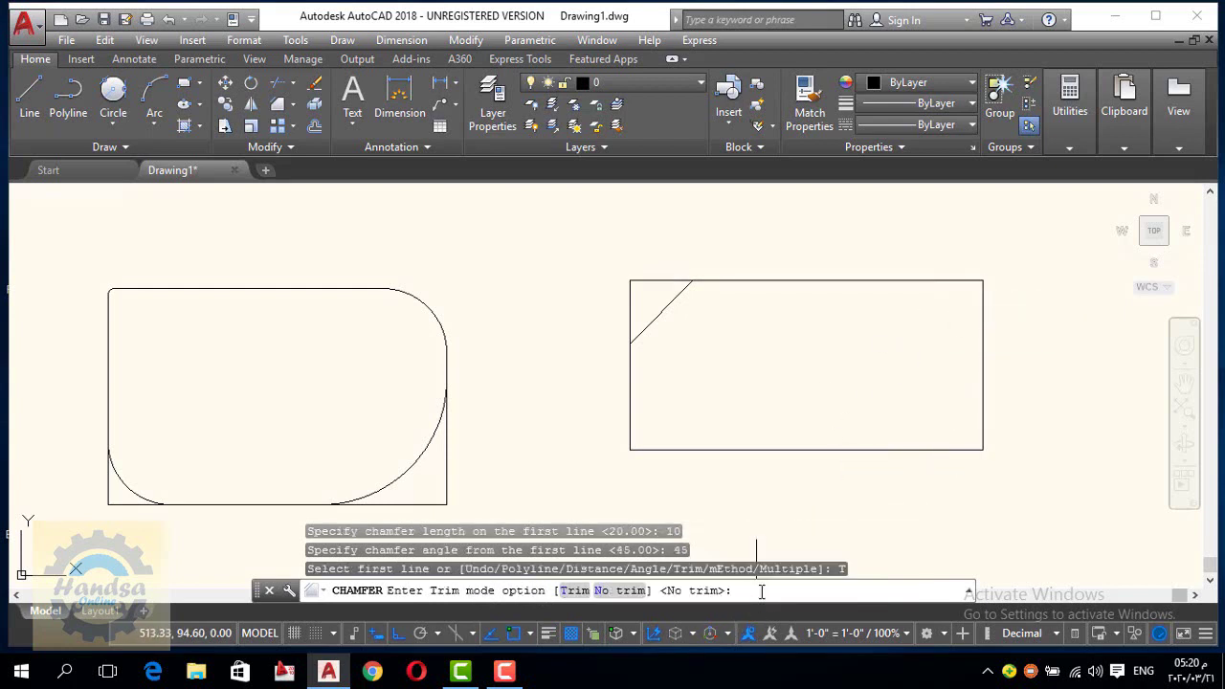
pyautogui.click(574, 590)
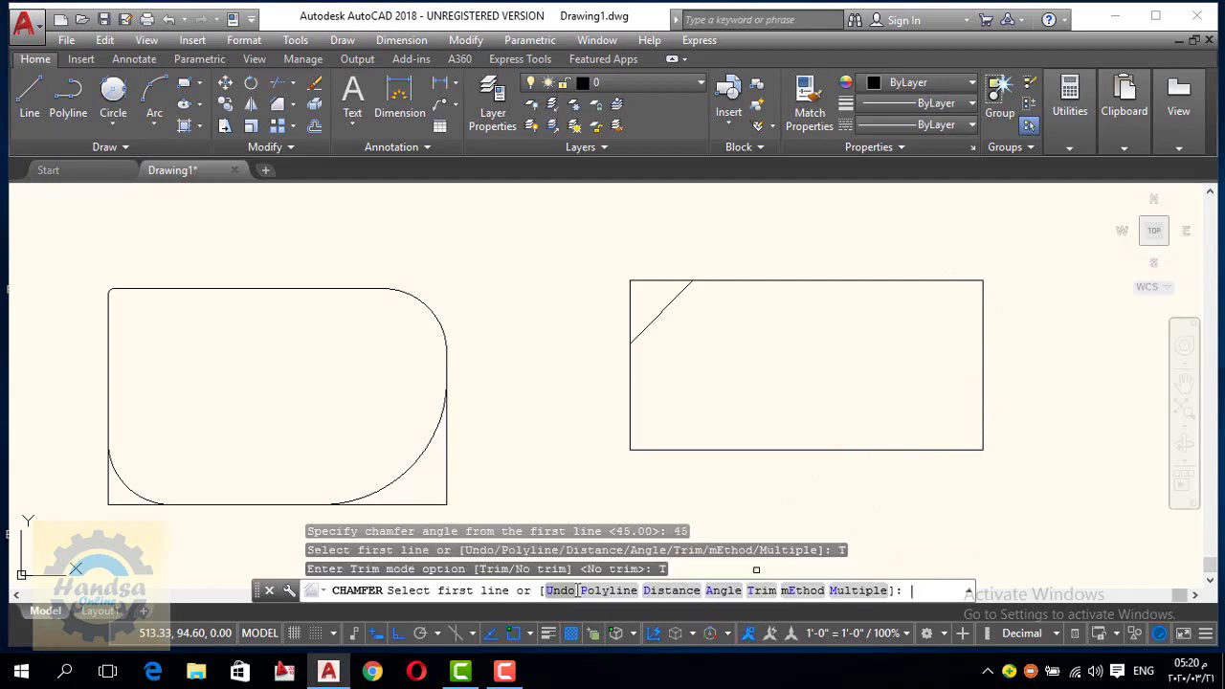
pyautogui.click(933, 281)
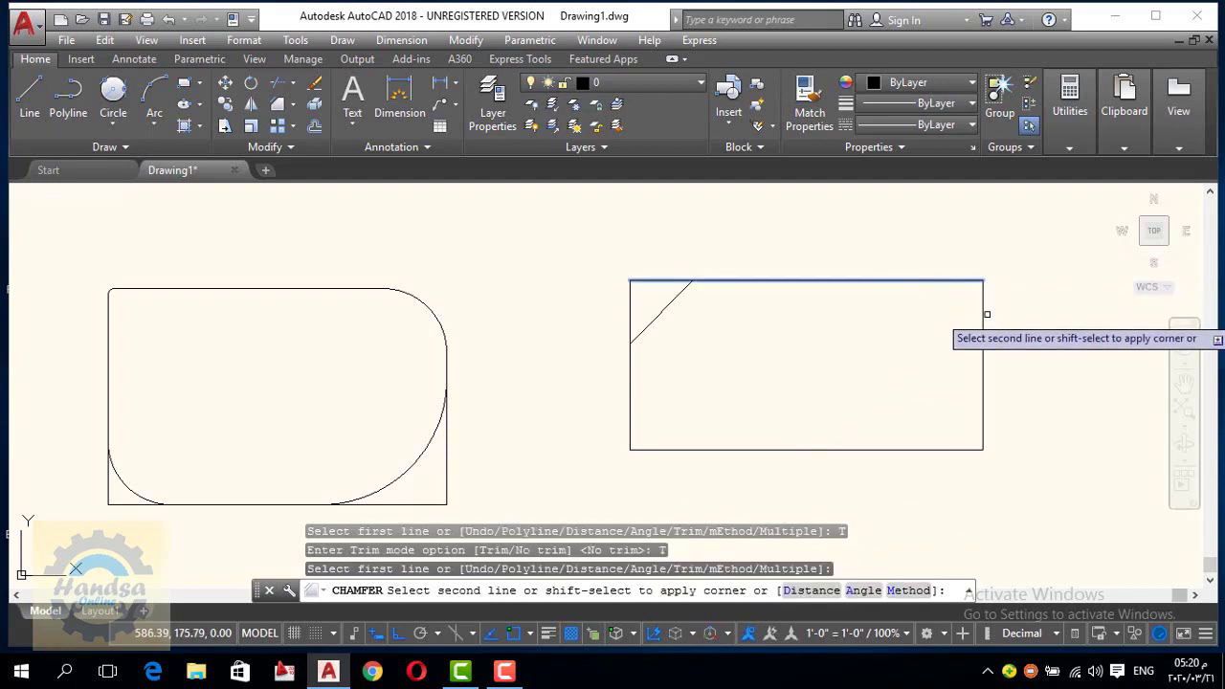
pyautogui.click(984, 316)
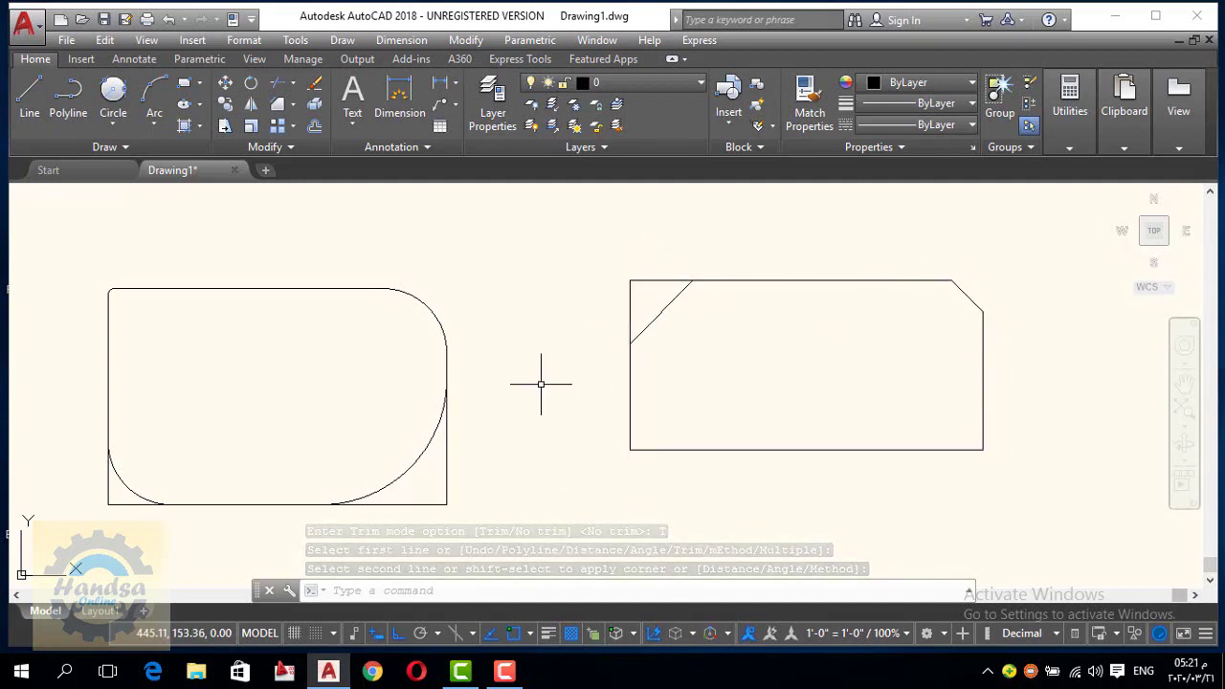
# Trim the large circle's inner portion, using all objects as cutting edges, leaving an arc at the top-right corner.
pyautogui.scroll(-4, 393, 346)
pyautogui.scroll(-2, 327, 378)
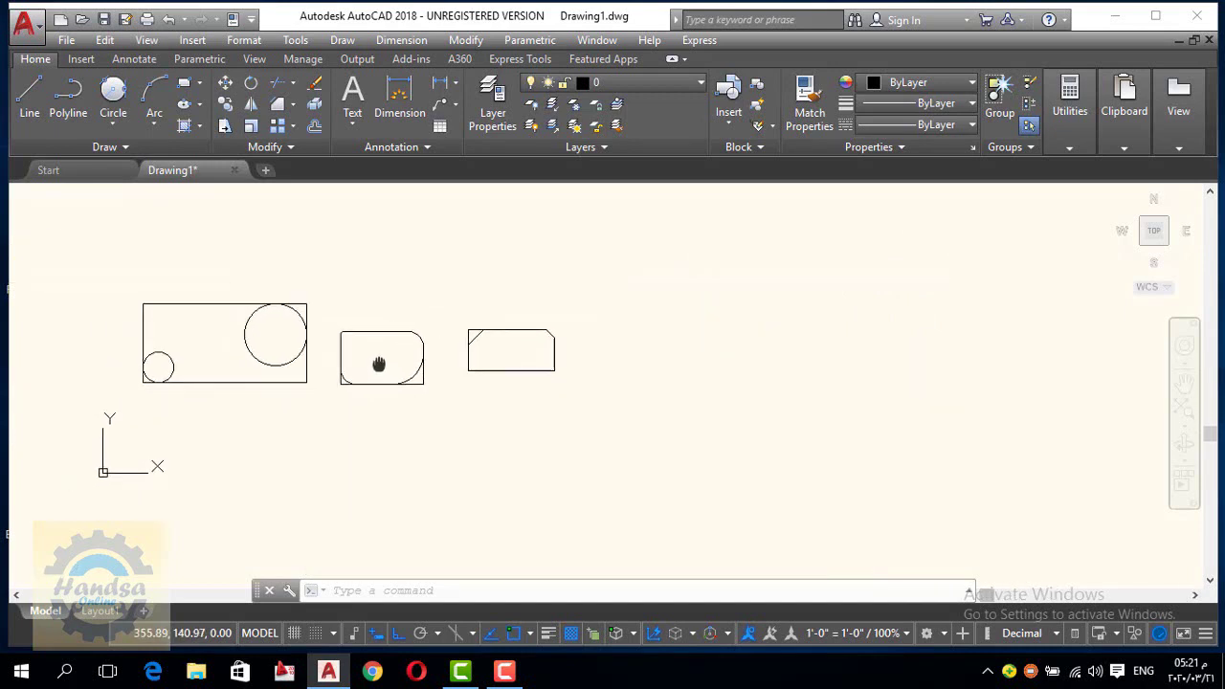
pyautogui.scroll(4, 306, 314)
pyautogui.scroll(2, 311, 308)
pyautogui.scroll(-2, 316, 304)
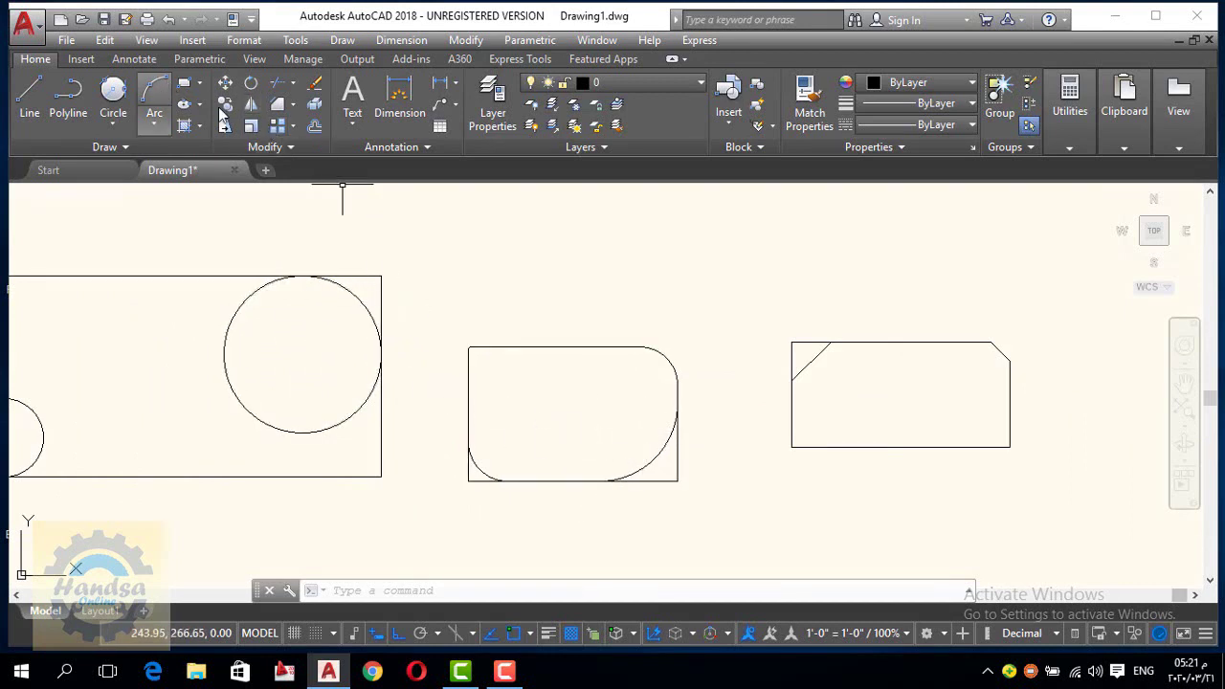
pyautogui.click(276, 86)
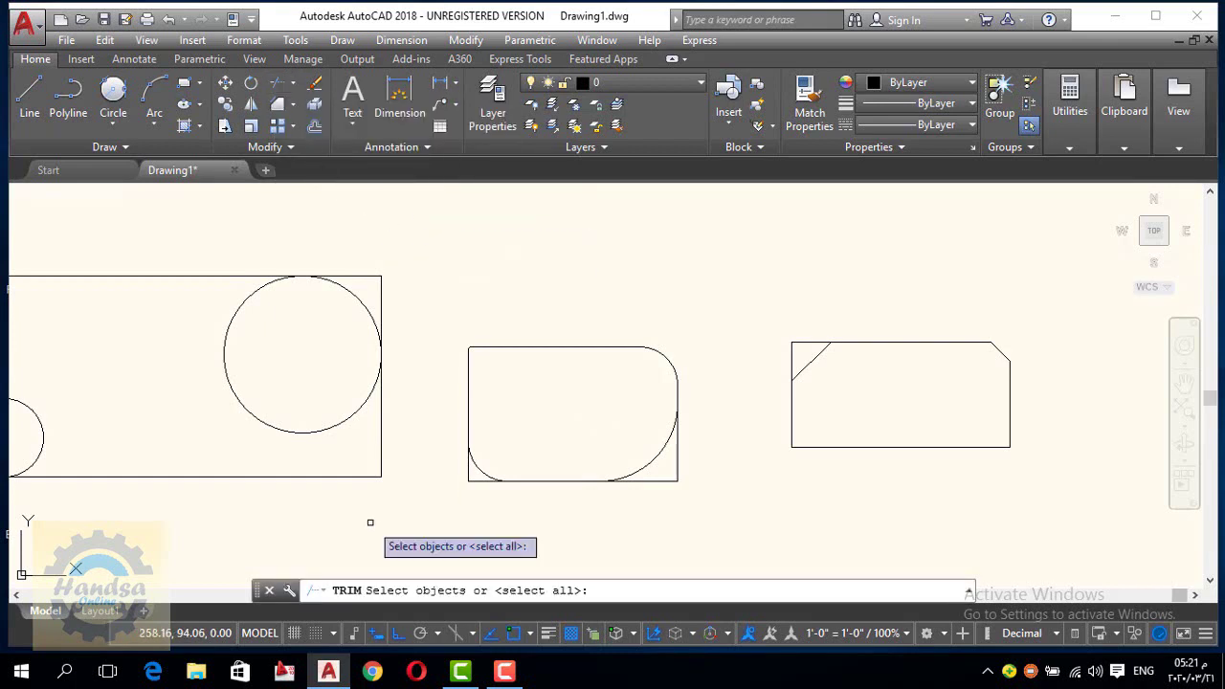
pyautogui.press('Return')
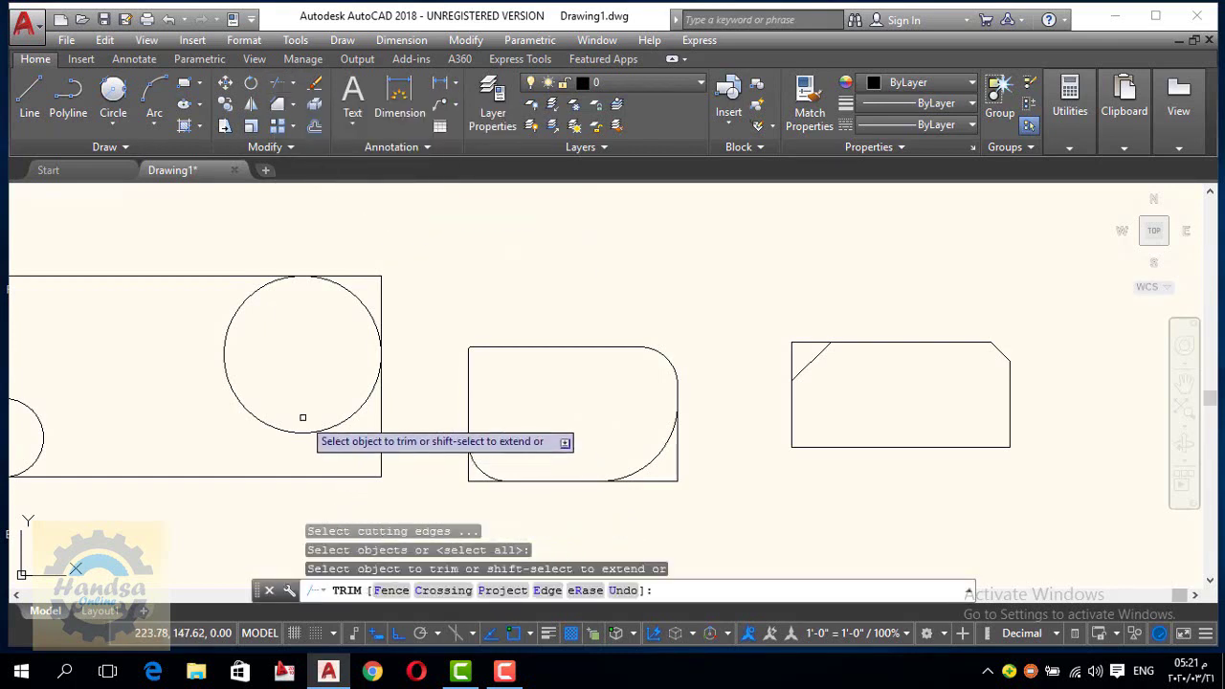
pyautogui.click(306, 432)
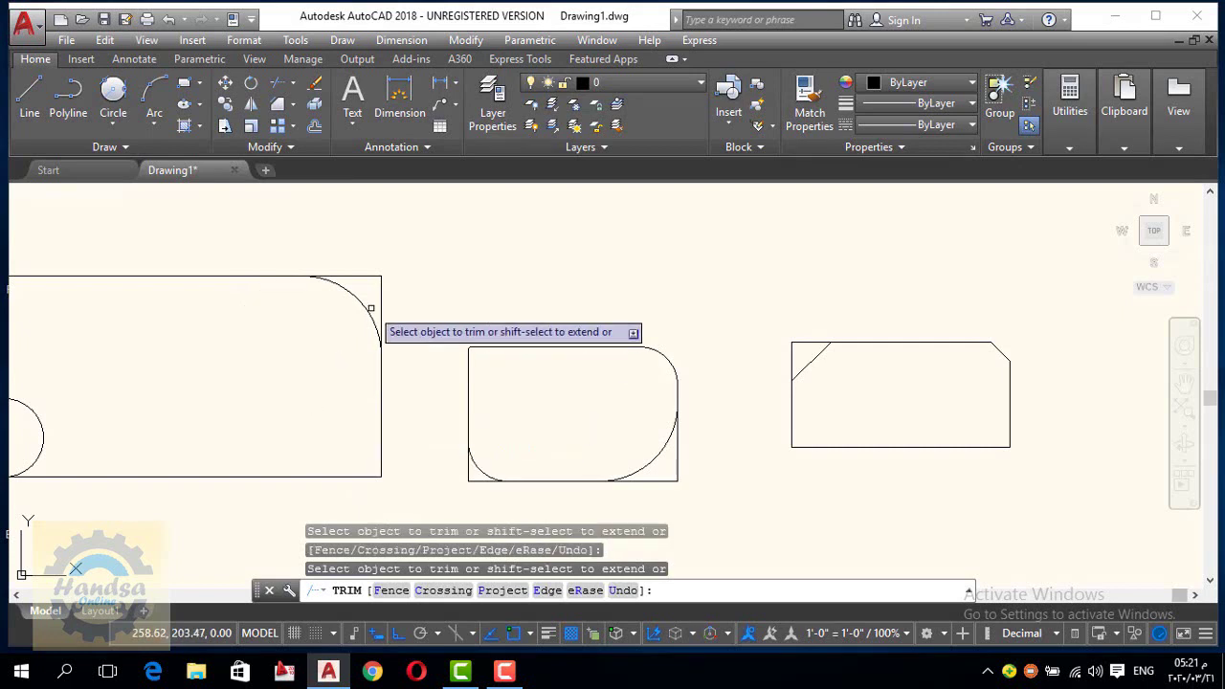